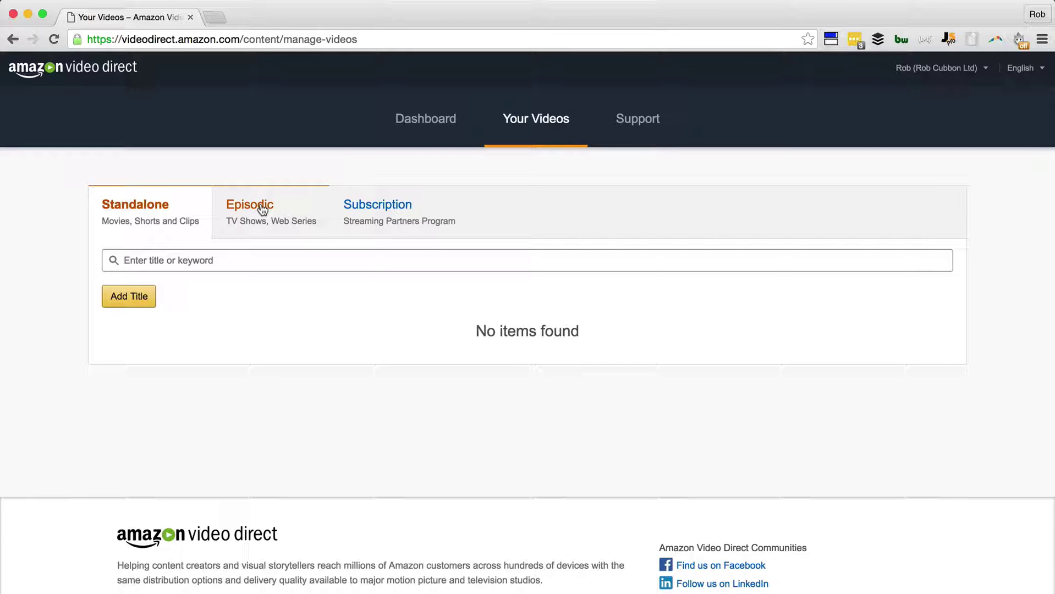
Switch to the Episodic tab to list the Content Marketing series and focus the title search box
{"action": "left_click", "coordinate": [262, 208]}
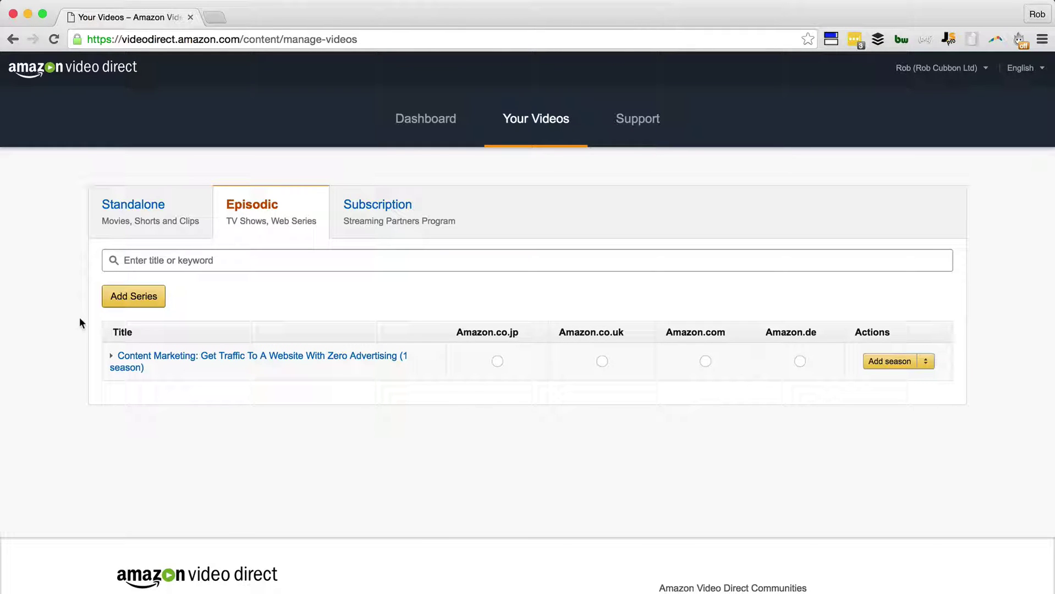
{"action": "left_click", "coordinate": [527, 255]}
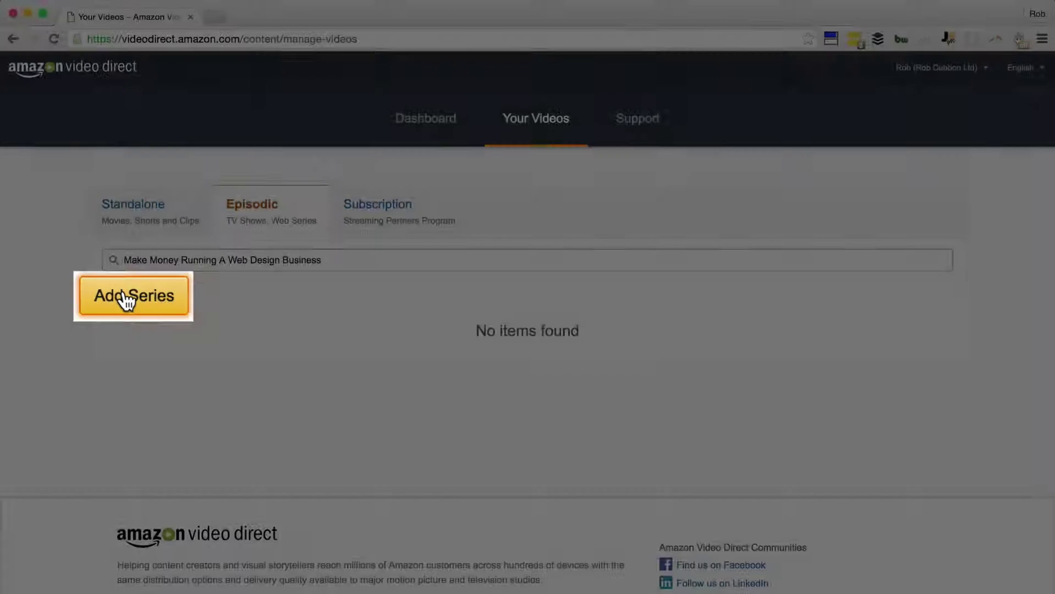
Add the series 'Make Money Running A Web Design Business' with a pasted three-paragraph synopsis and Educational category
{"action": "left_click", "coordinate": [131, 296]}
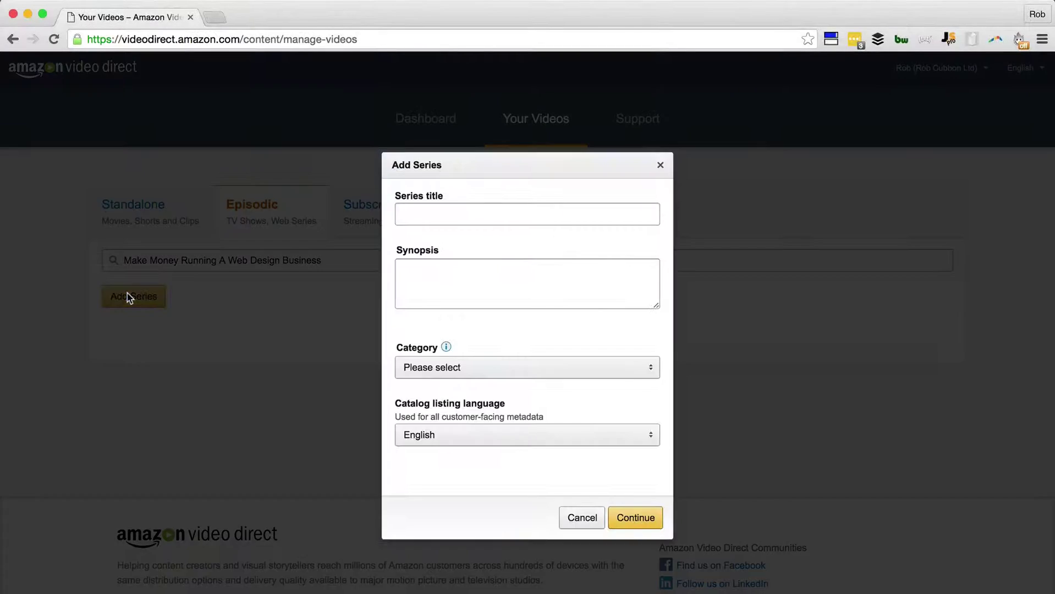
{"action": "left_click", "coordinate": [485, 207]}
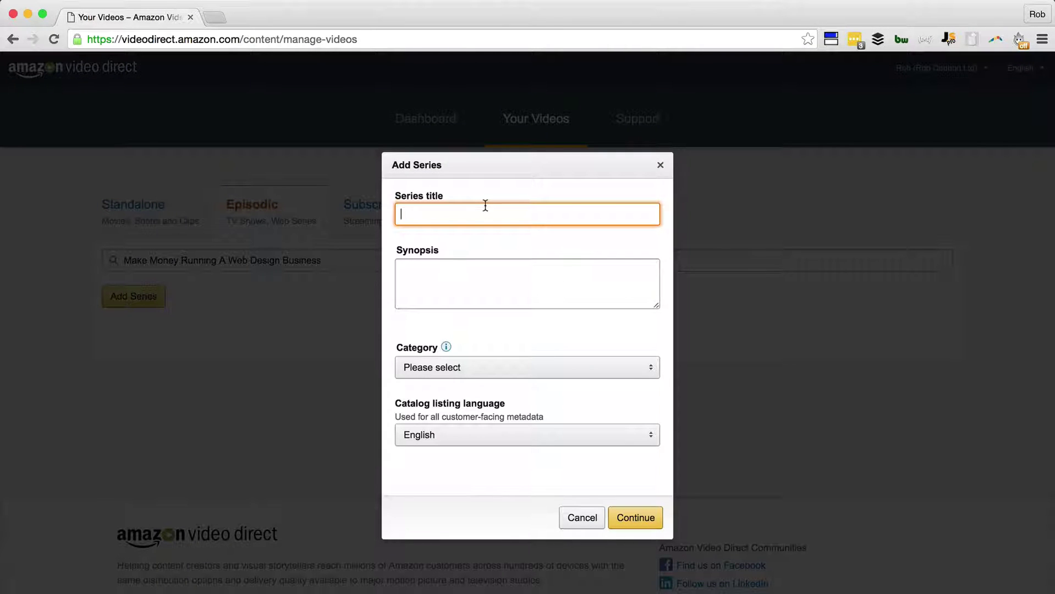
{"action": "type", "text": "Make Money Running A Web Design Business"}
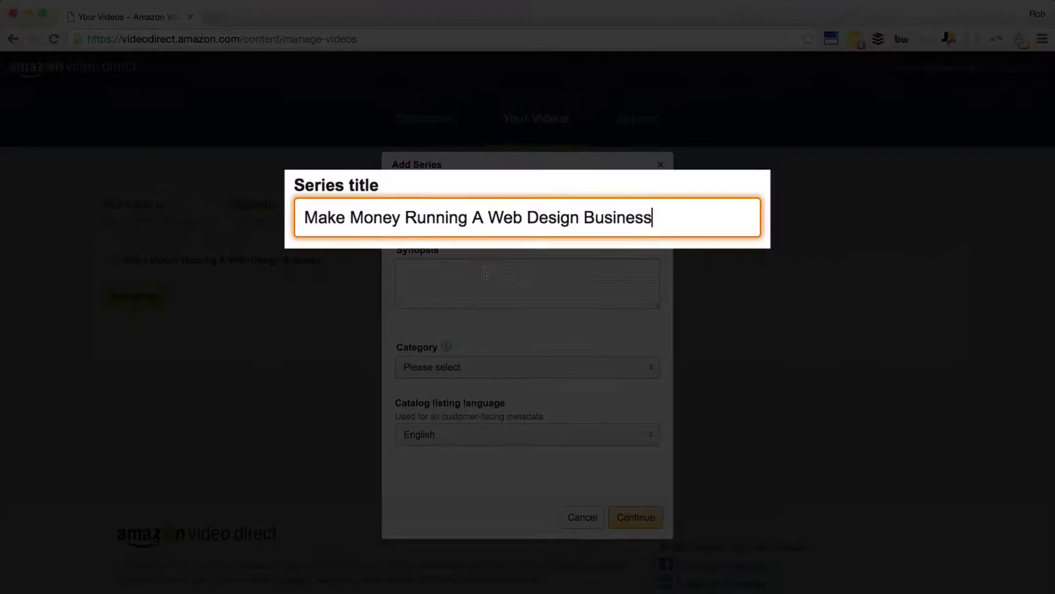
{"action": "left_click", "coordinate": [486, 285]}
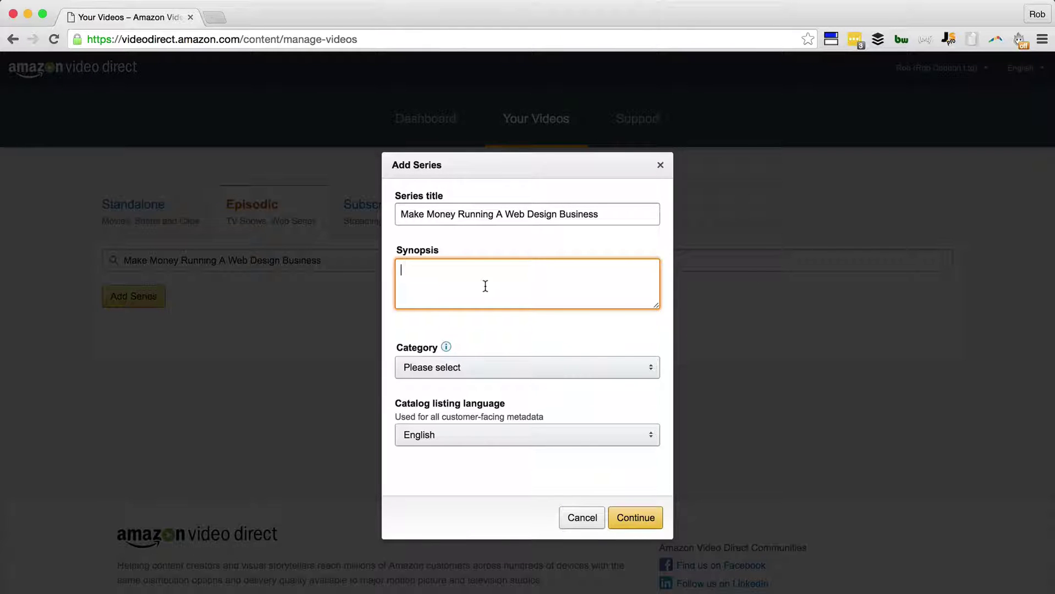
{"action": "type", "text": "You can run your own web design business from home and make exceptionally good money – all you need is a computer and an internet connection.  If you really want to run a web design business then you’ll have to offer a premium service to the best type of clients.  Build a company that offers complete digital solutions rather than being an overworked freelancer."}
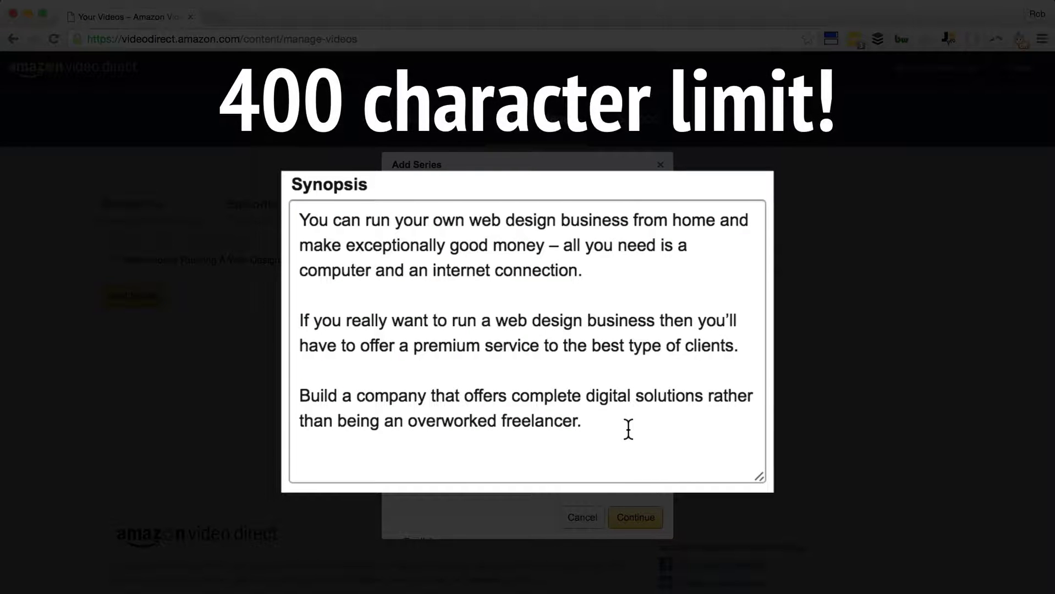
{"action": "left_click", "coordinate": [629, 429]}
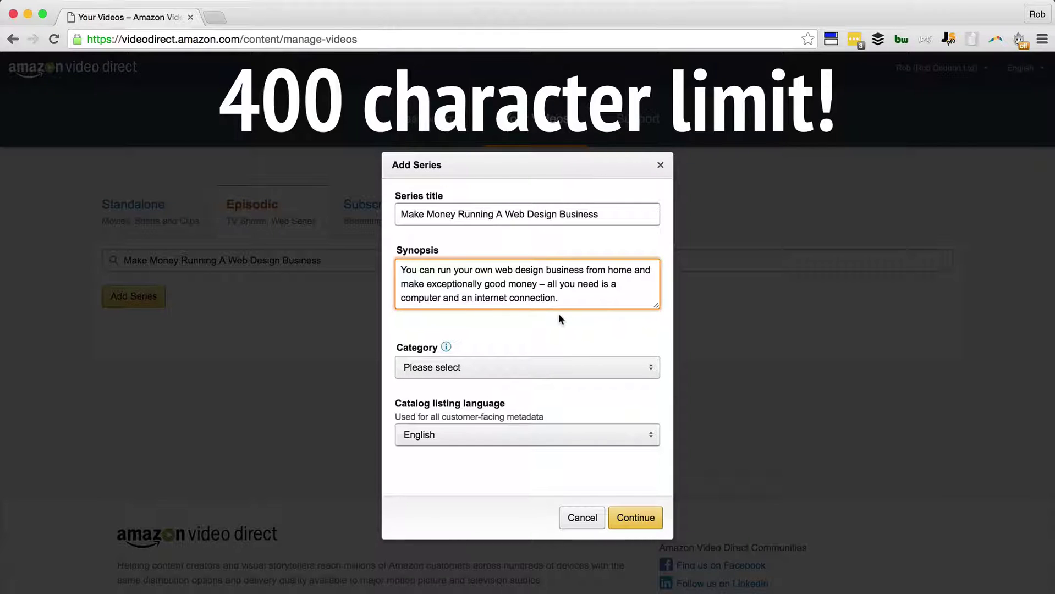
{"action": "left_click", "coordinate": [543, 373]}
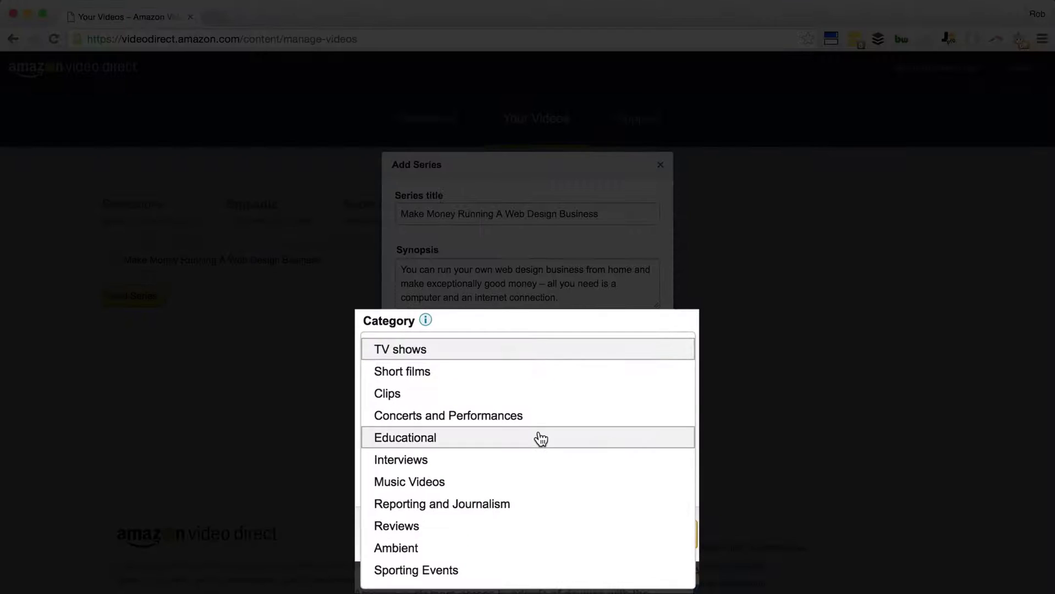
{"action": "left_click", "coordinate": [541, 438]}
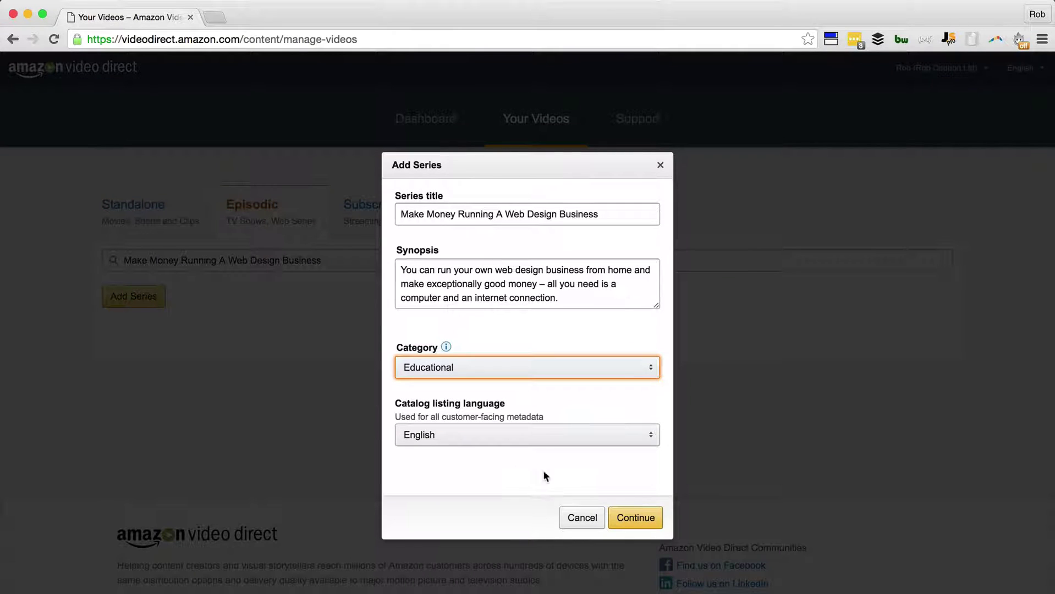
{"action": "left_click", "coordinate": [644, 522]}
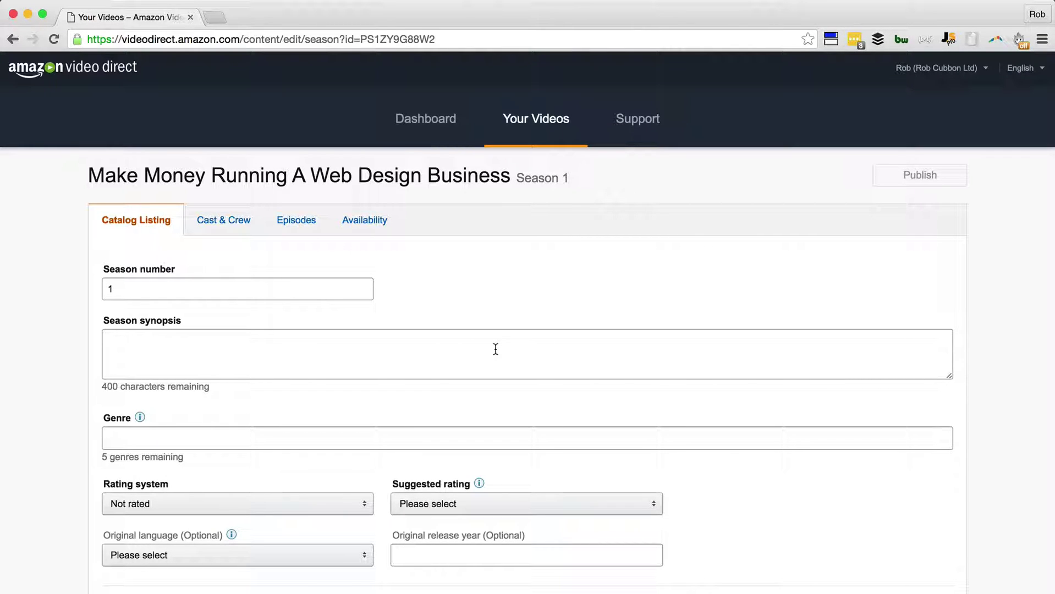
Confirm season number 1 and add the Nonfiction How To Courses & Lessons genre
{"action": "left_click", "coordinate": [490, 351]}
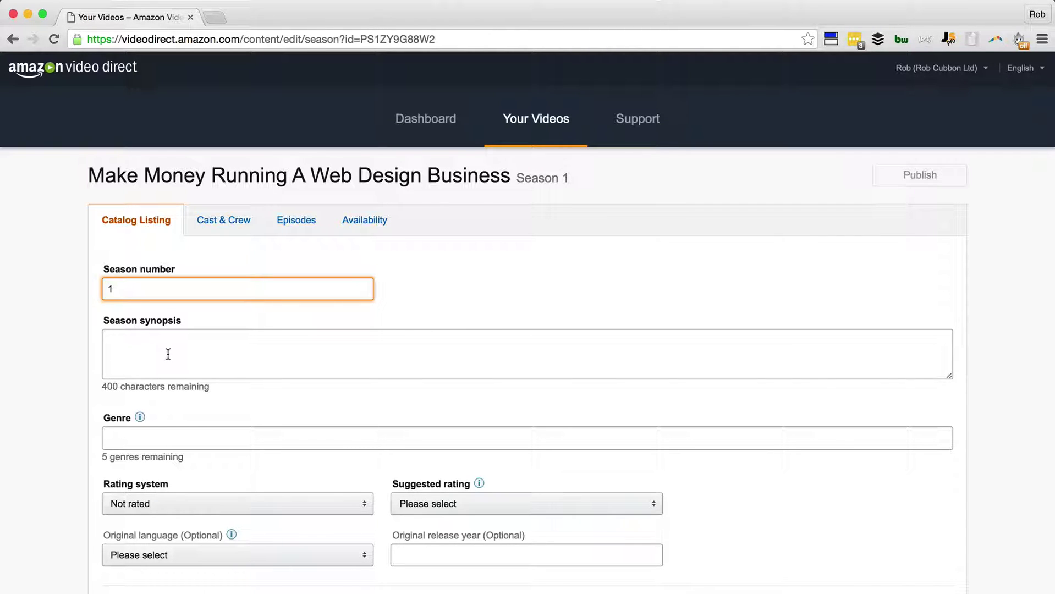
{"action": "left_click", "coordinate": [167, 355]}
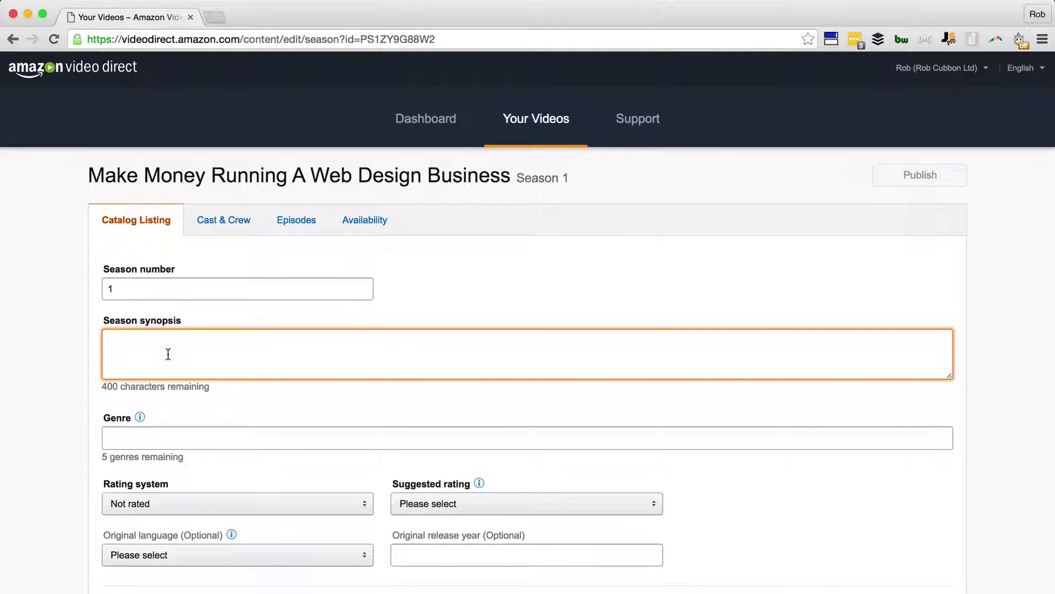
{"action": "scroll", "coordinate": [168, 354], "scroll_direction": "down", "scroll_amount": 3}
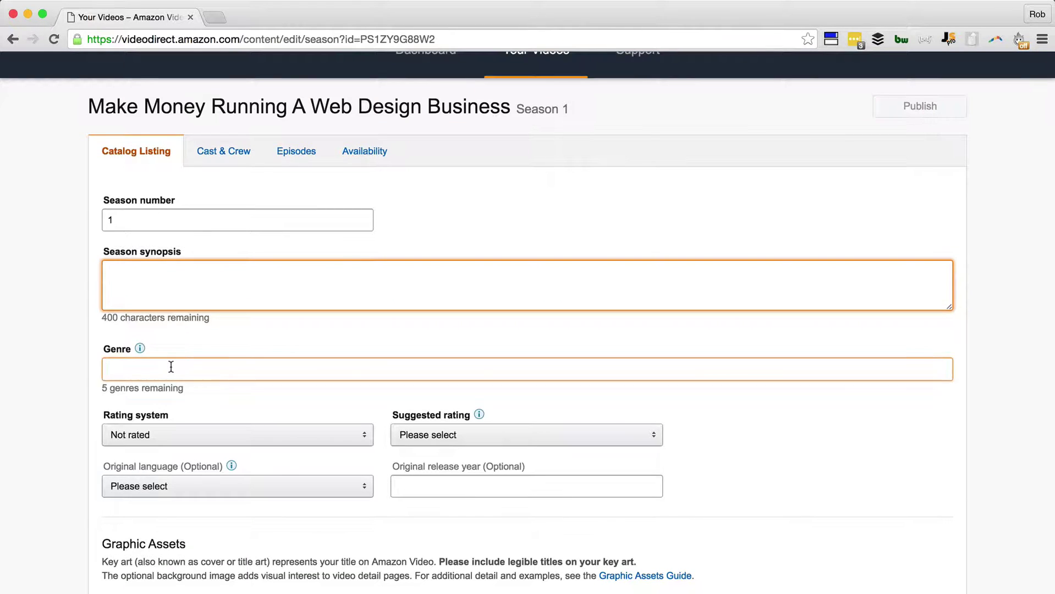
{"action": "left_click", "coordinate": [170, 368]}
{"action": "scroll", "coordinate": [212, 434], "scroll_direction": "down", "scroll_amount": 15}
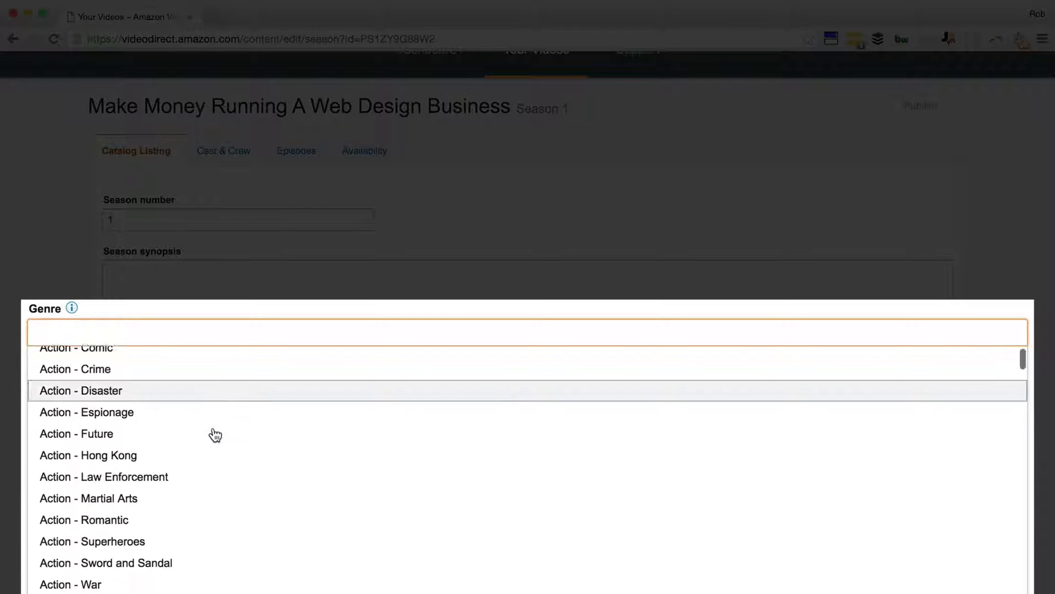
{"action": "scroll", "coordinate": [215, 436], "scroll_direction": "down", "scroll_amount": 15}
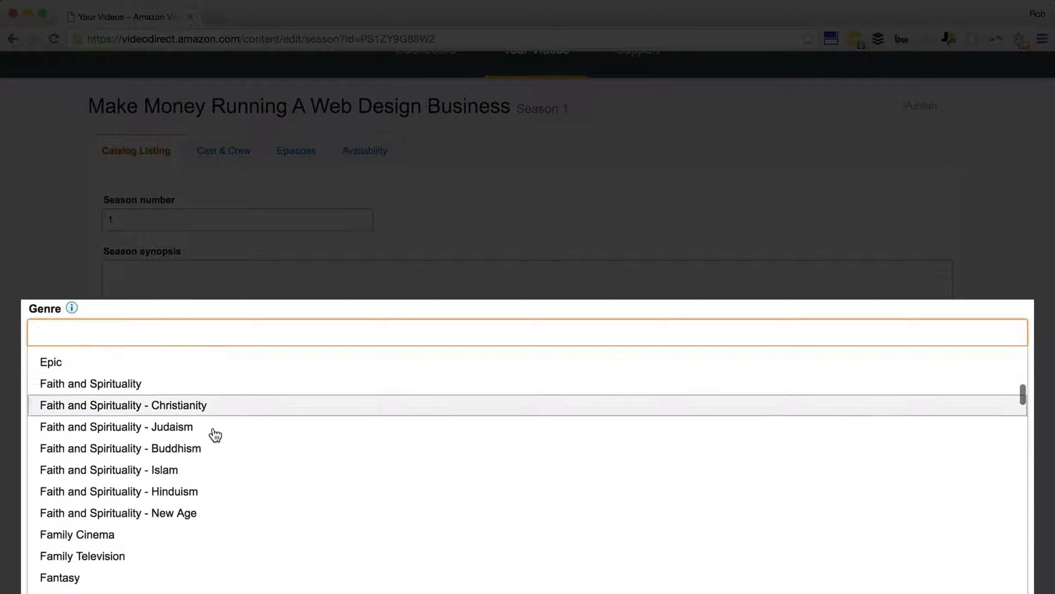
{"action": "scroll", "coordinate": [215, 436], "scroll_direction": "down", "scroll_amount": 12}
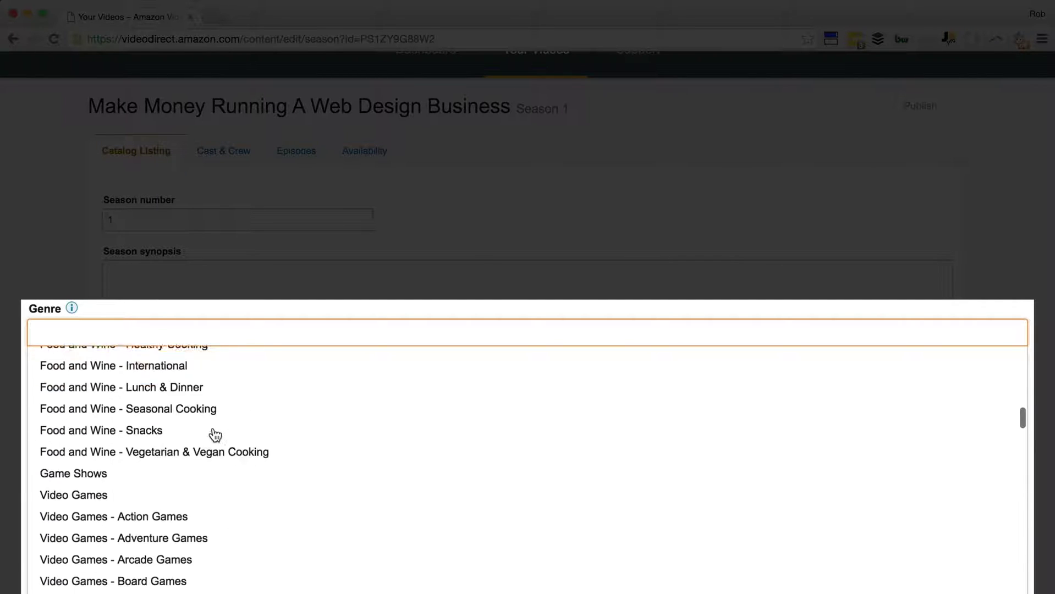
{"action": "scroll", "coordinate": [214, 435], "scroll_direction": "down", "scroll_amount": 15}
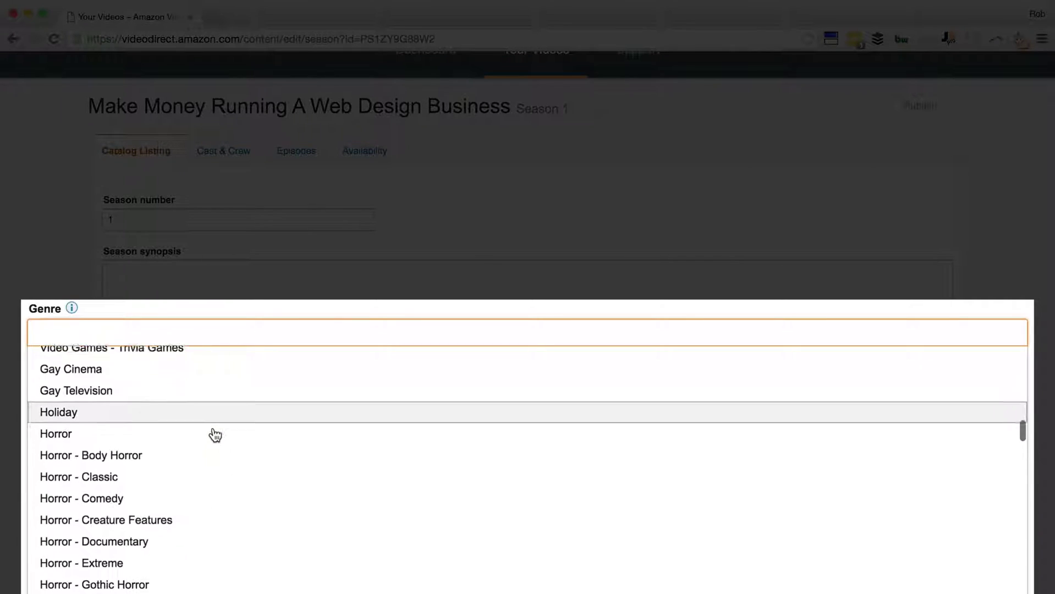
{"action": "scroll", "coordinate": [215, 436], "scroll_direction": "down", "scroll_amount": 12}
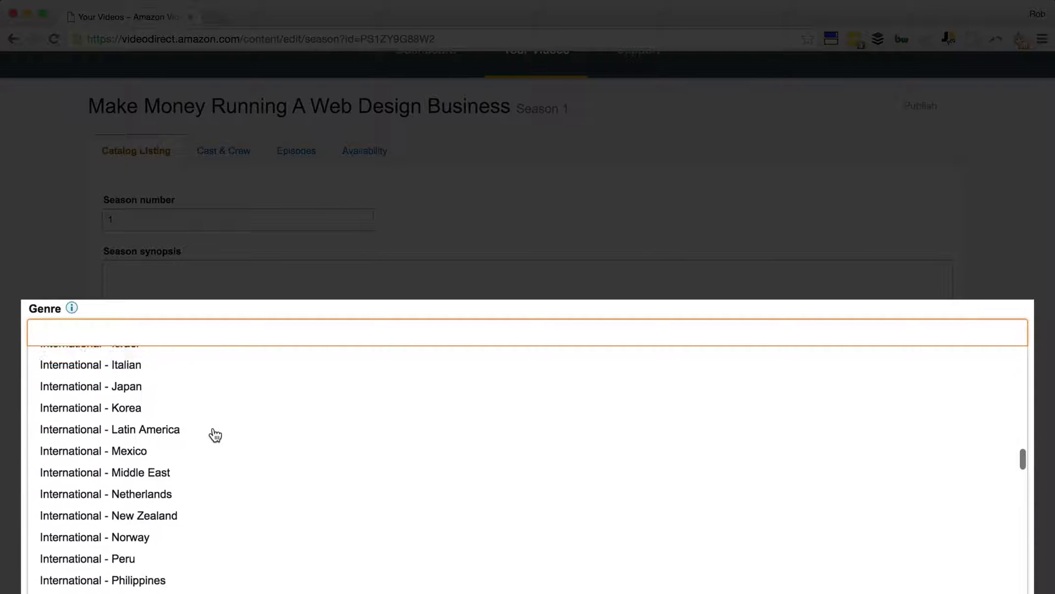
{"action": "scroll", "coordinate": [215, 436], "scroll_direction": "down", "scroll_amount": 15}
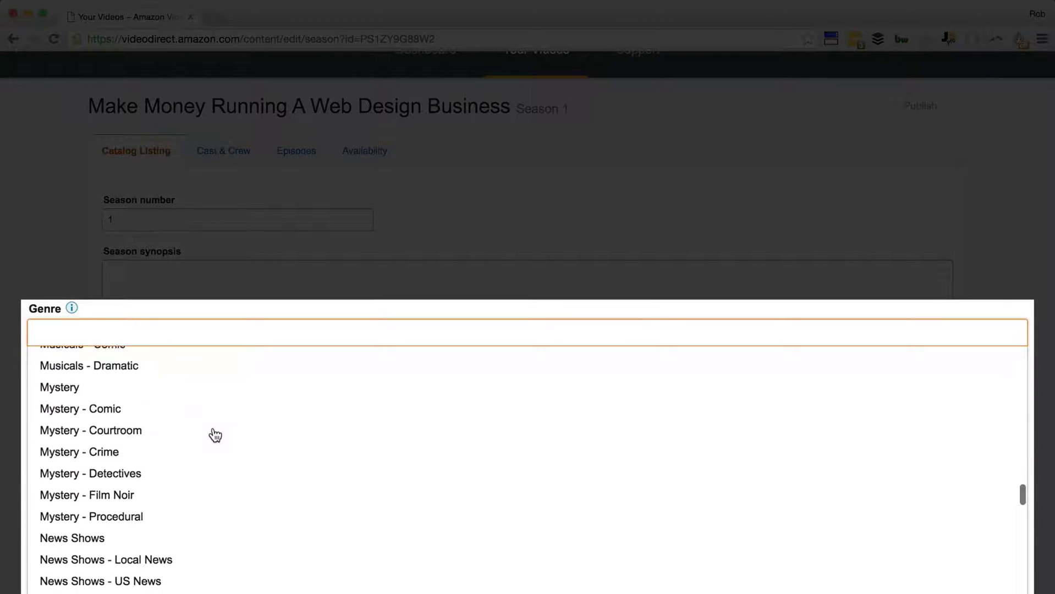
{"action": "scroll", "coordinate": [215, 435], "scroll_direction": "down", "scroll_amount": 5}
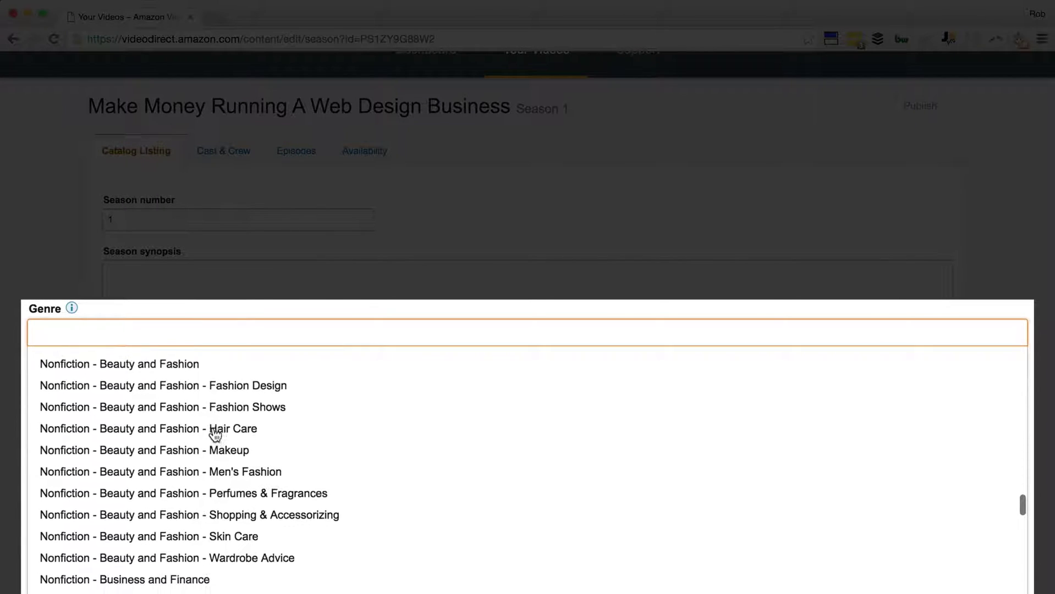
{"action": "scroll", "coordinate": [214, 436], "scroll_direction": "up", "scroll_amount": 2}
{"action": "scroll", "coordinate": [215, 436], "scroll_direction": "down", "scroll_amount": 8}
{"action": "scroll", "coordinate": [214, 435], "scroll_direction": "down", "scroll_amount": 7}
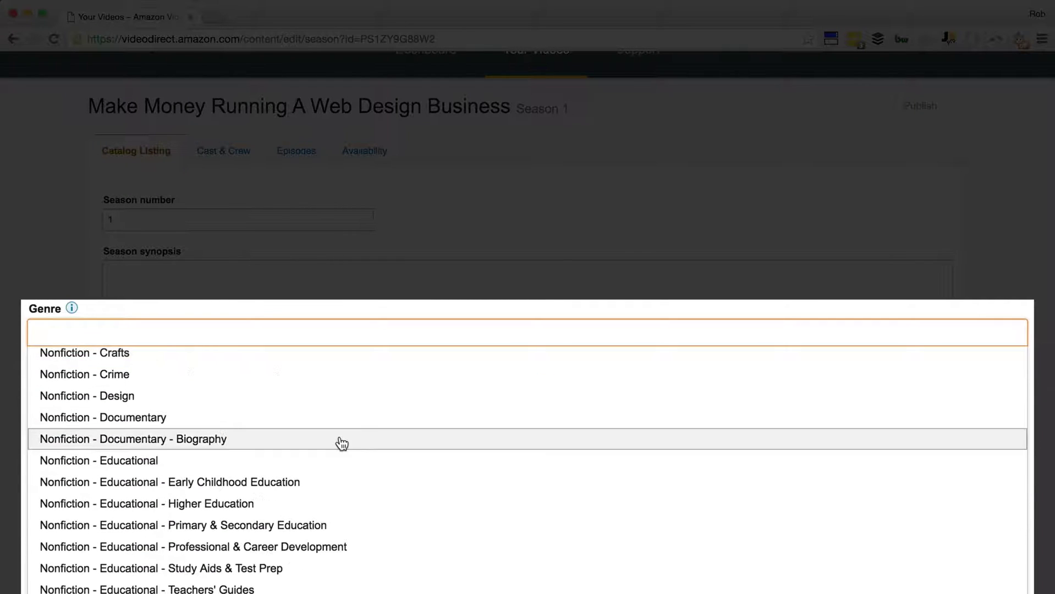
{"action": "scroll", "coordinate": [341, 443], "scroll_direction": "down", "scroll_amount": 12}
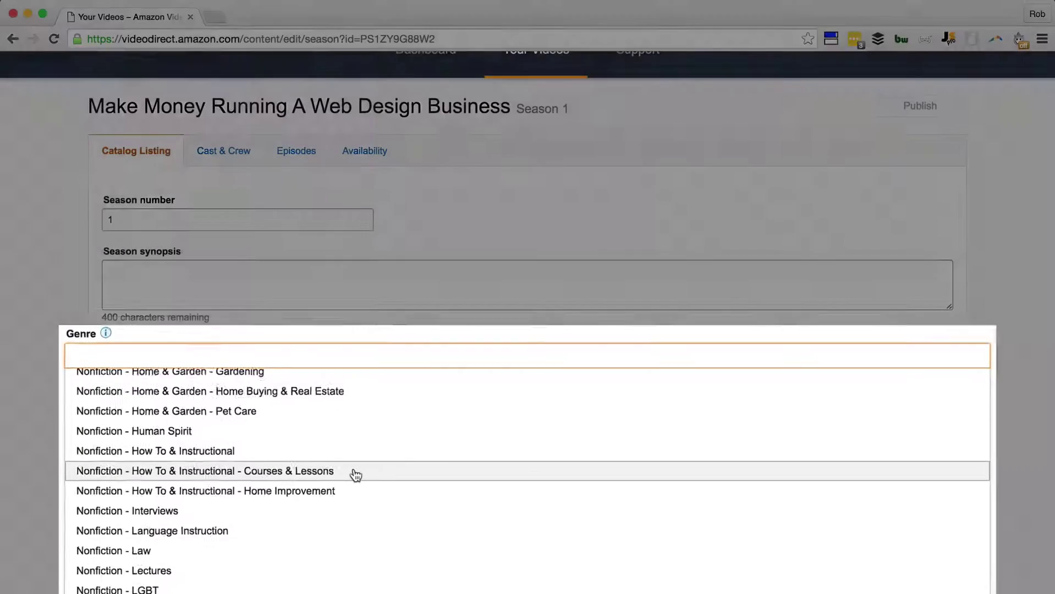
{"action": "left_click", "coordinate": [342, 463]}
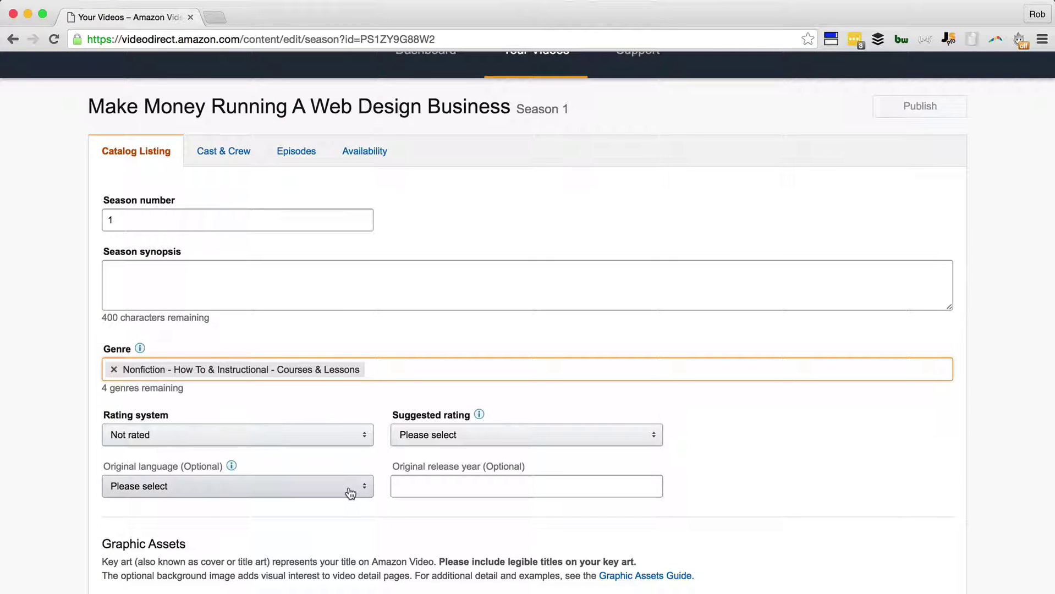
Set the season's original language to English (United States)
{"action": "left_click", "coordinate": [350, 491]}
{"action": "scroll", "coordinate": [299, 421], "scroll_direction": "down", "scroll_amount": 5}
{"action": "left_click", "coordinate": [283, 443]}
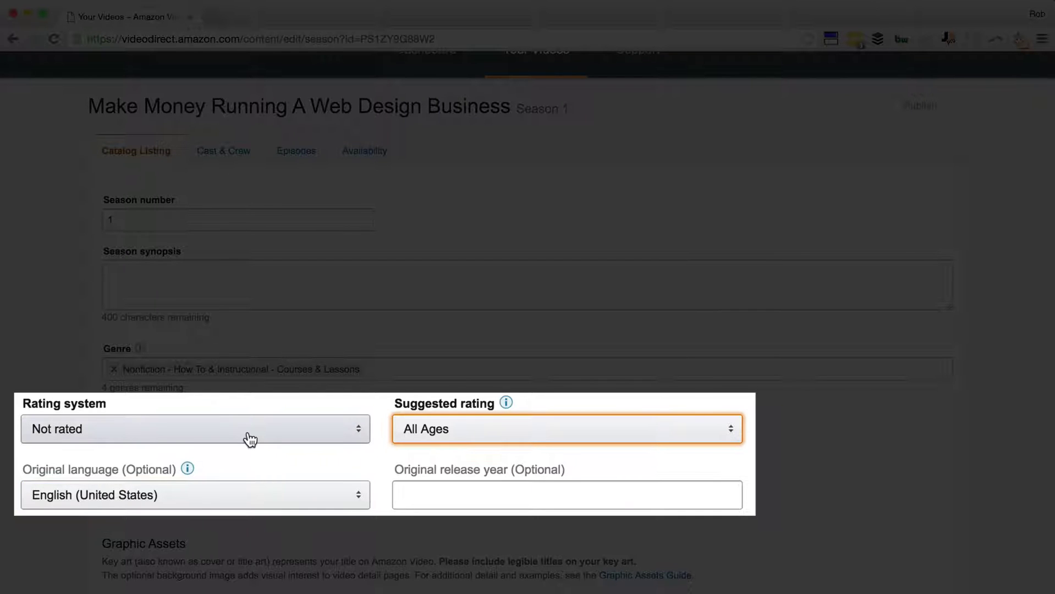
{"action": "scroll", "coordinate": [158, 452], "scroll_direction": "down", "scroll_amount": 5}
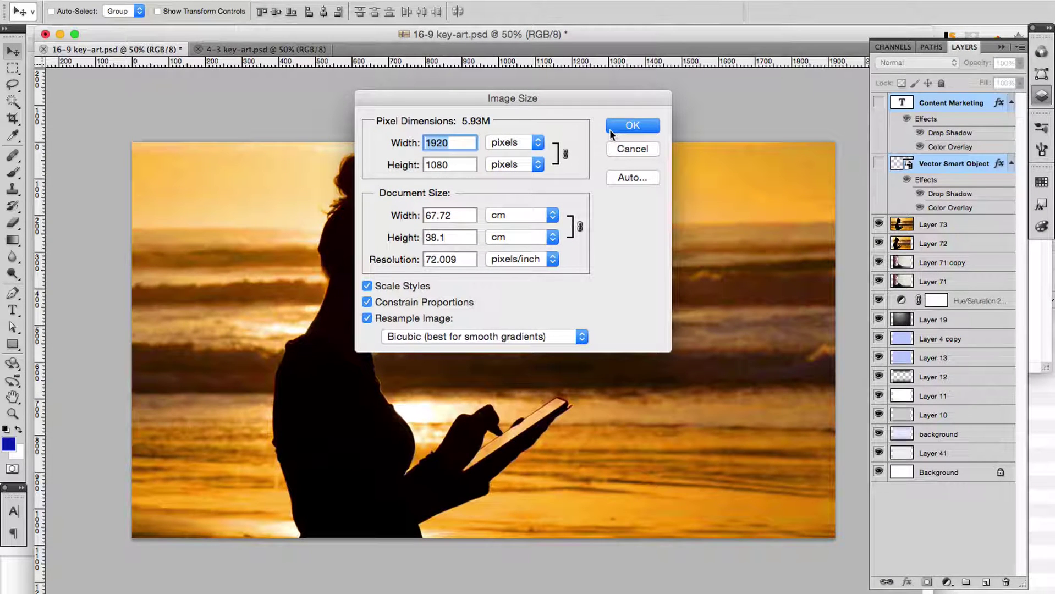
Confirm the 16-9 key art is 1920×1080 and the 4-3 key art 1599×1200, then return to Chrome
{"action": "left_click", "coordinate": [609, 129]}
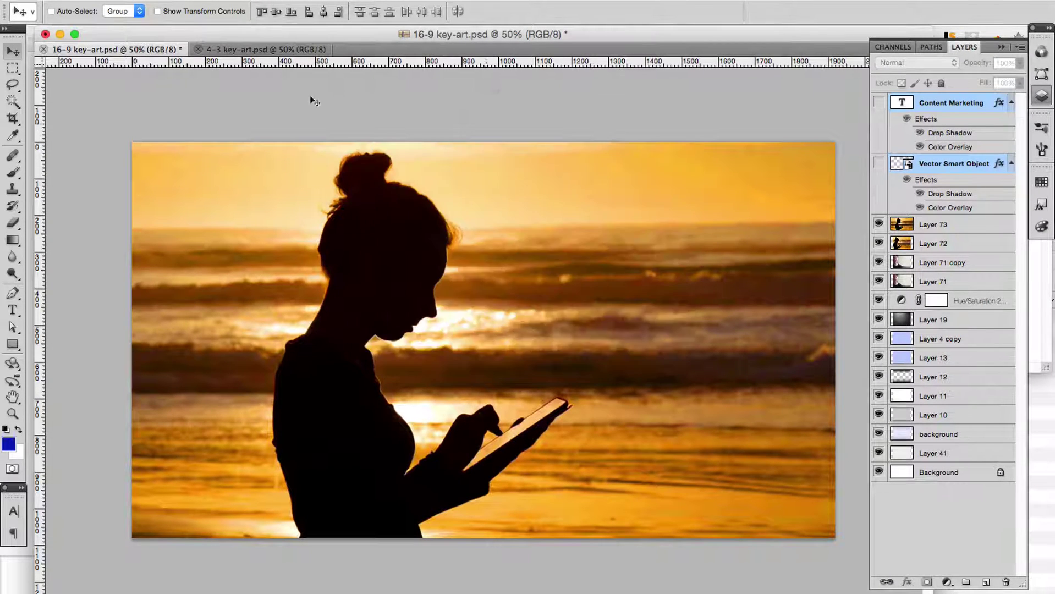
{"action": "left_click", "coordinate": [261, 48]}
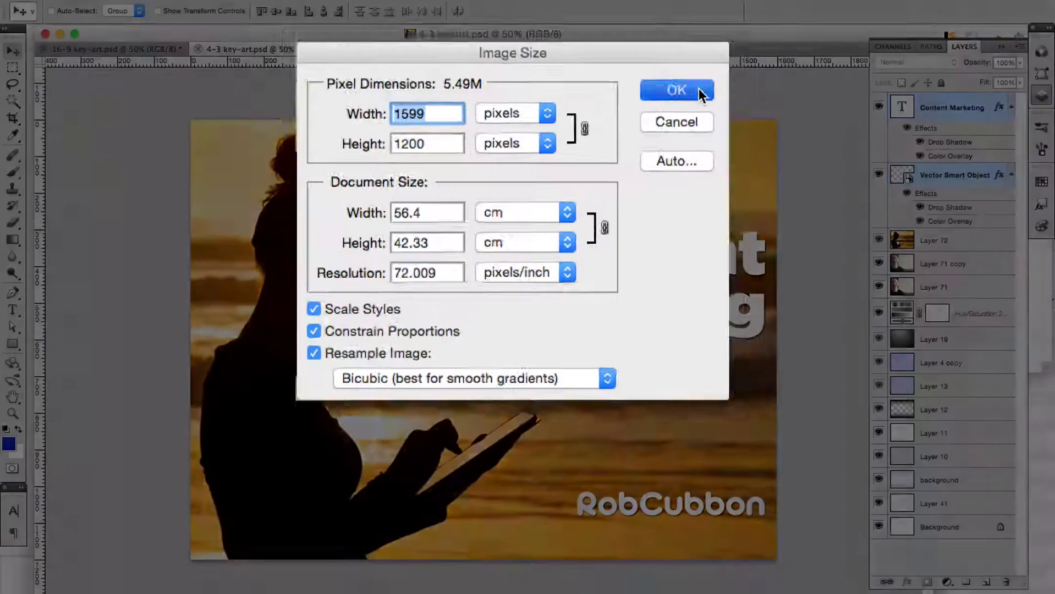
{"action": "left_click", "coordinate": [699, 88]}
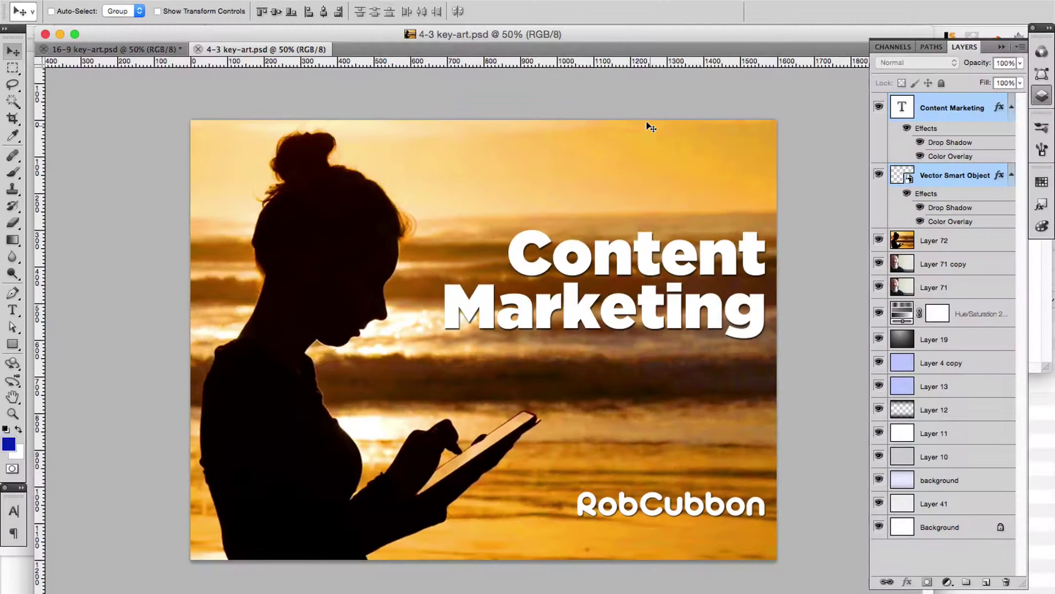
{"action": "key", "text": "super+Tab"}
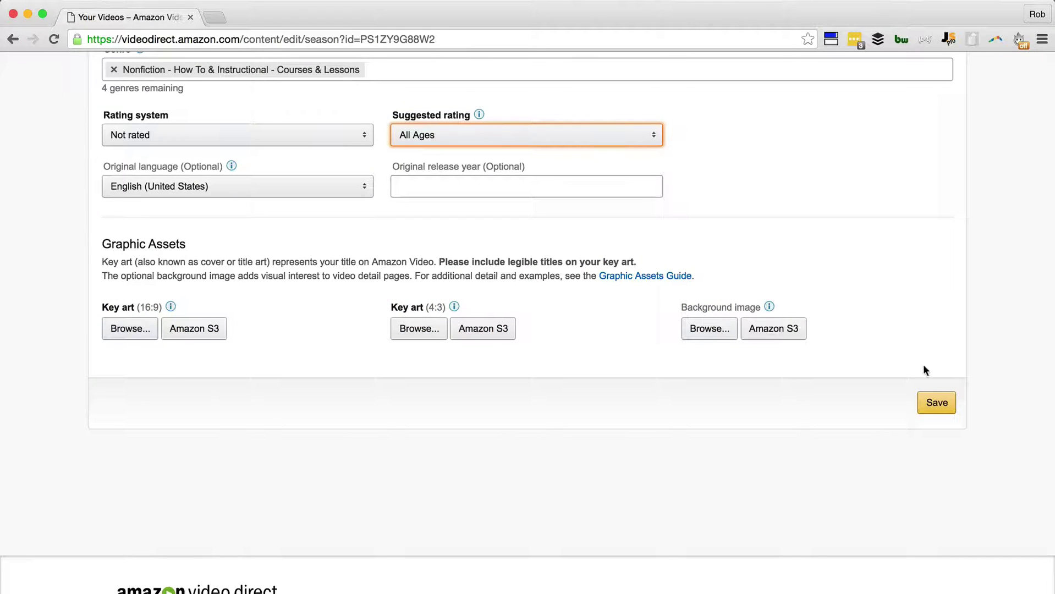
Save the catalog listing and upload 16-9-key-art-cover.jpg as the 16:9 key art
{"action": "left_click", "coordinate": [940, 402]}
{"action": "scroll", "coordinate": [893, 206], "scroll_direction": "down", "scroll_amount": 7}
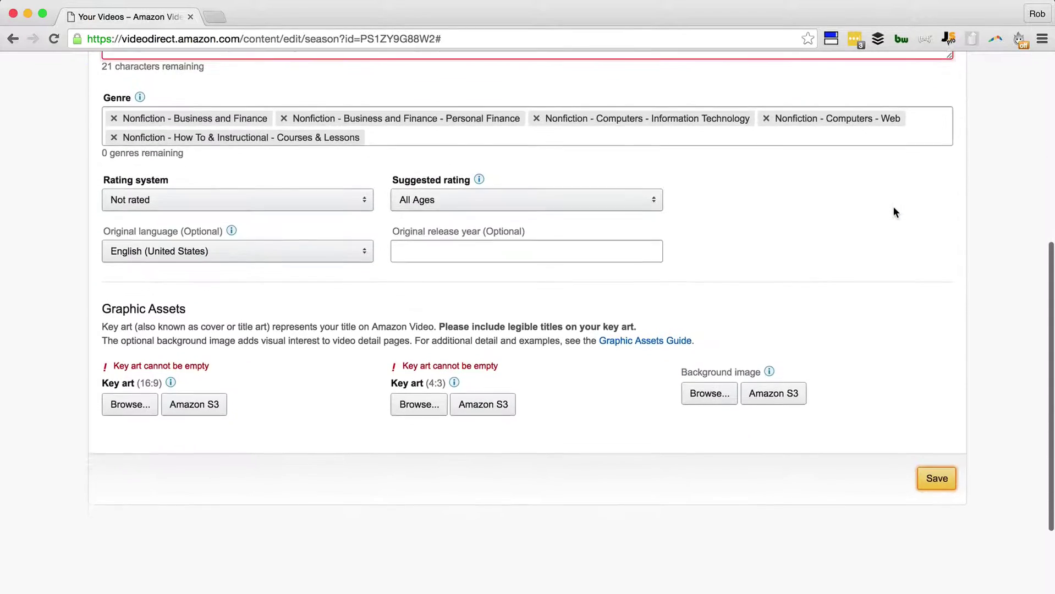
{"action": "scroll", "coordinate": [894, 208], "scroll_direction": "down", "scroll_amount": 1}
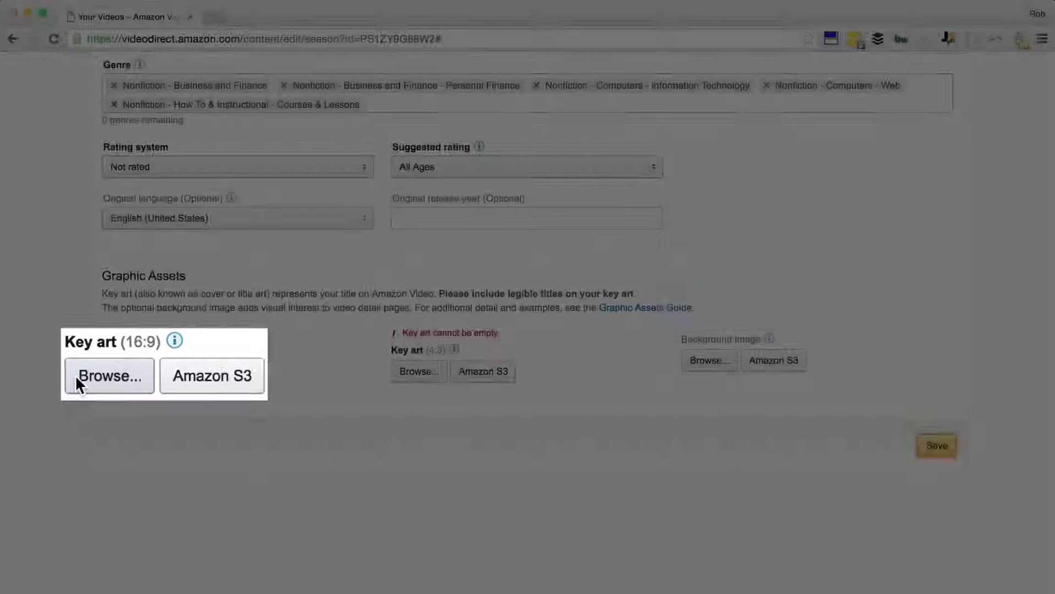
{"action": "left_click", "coordinate": [75, 375]}
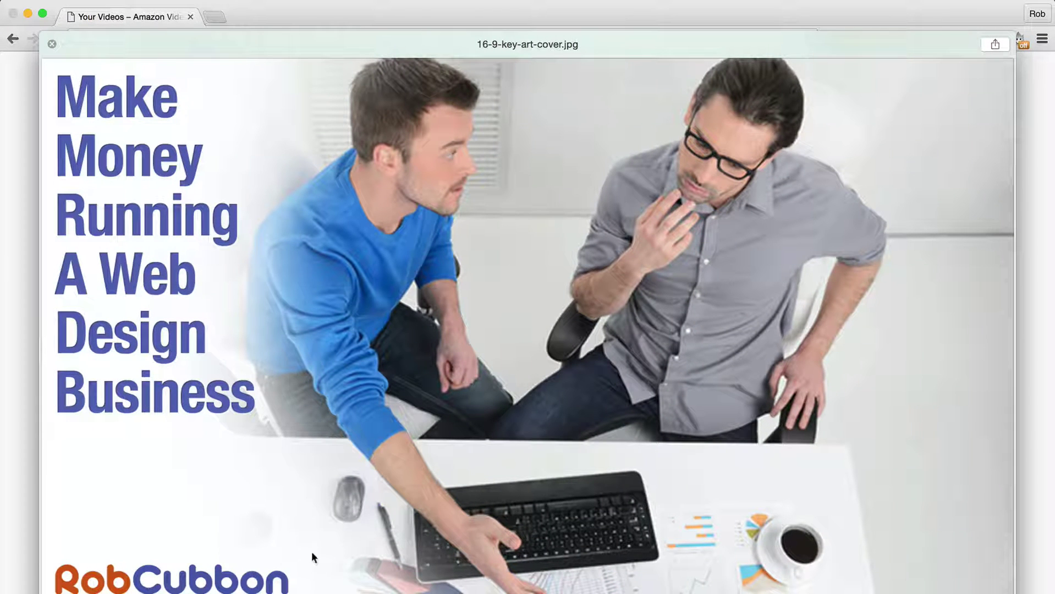
{"action": "key", "text": "Return"}
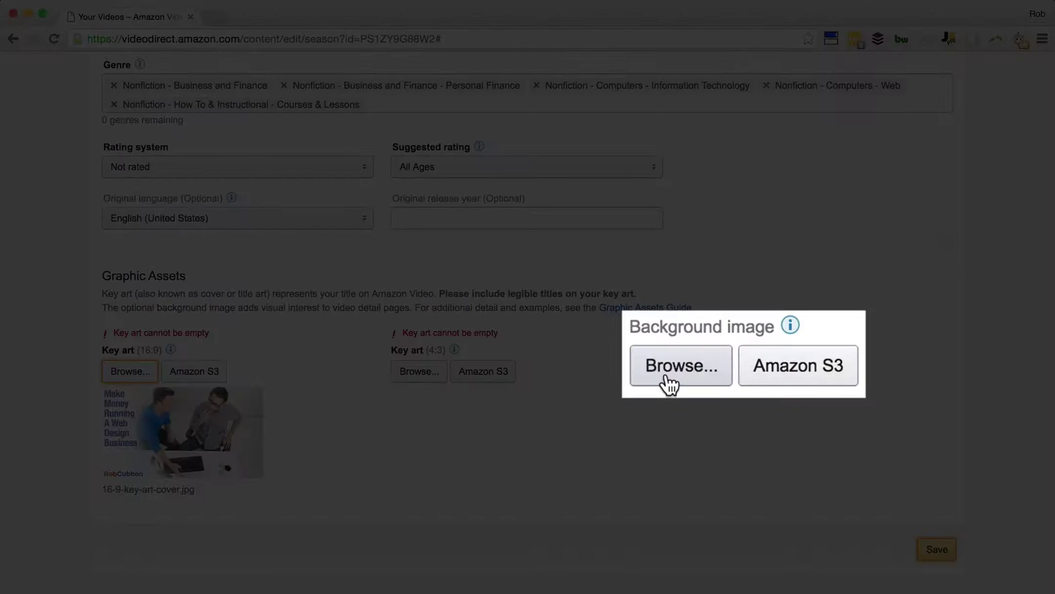
Upload 16-9-key-art-background.jpg as the season's background image
{"action": "left_click", "coordinate": [670, 384]}
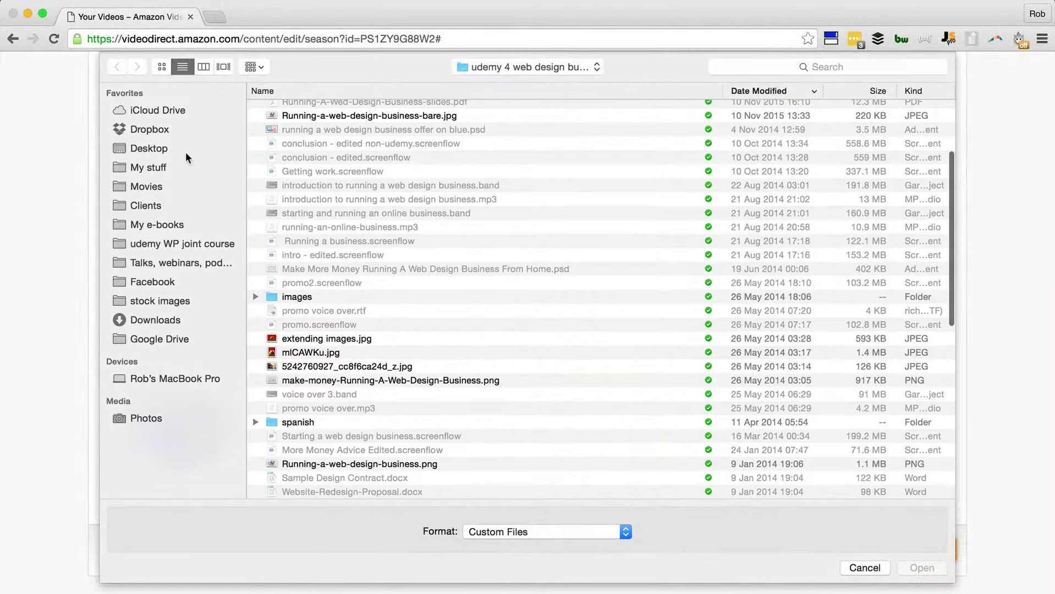
{"action": "scroll", "coordinate": [323, 221], "scroll_direction": "up", "scroll_amount": 5}
{"action": "left_click", "coordinate": [323, 137]}
{"action": "key", "text": "space"}
{"action": "key", "text": "space"}
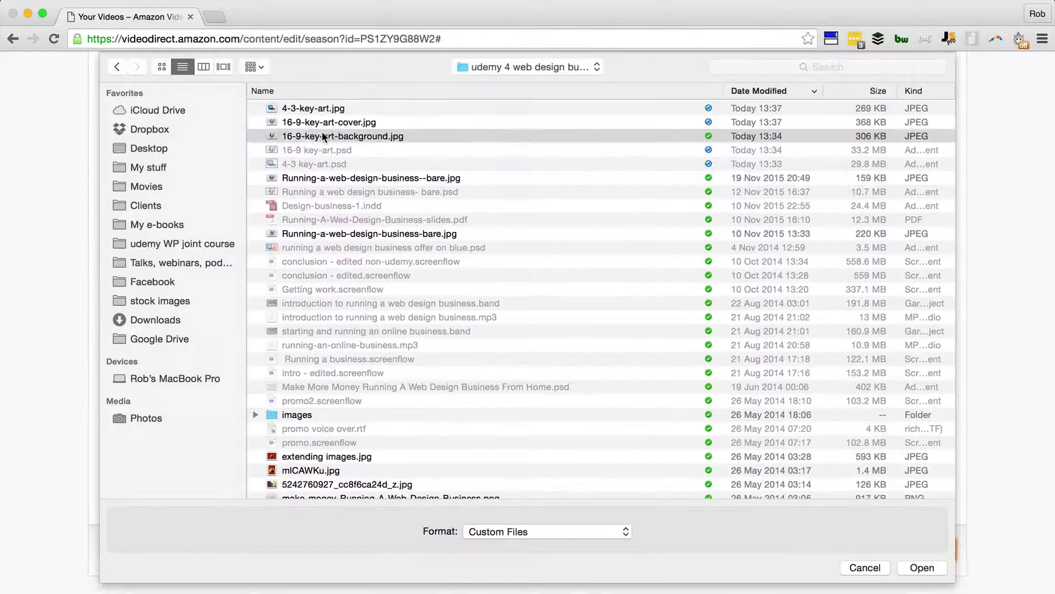
{"action": "double_click", "coordinate": [324, 136]}
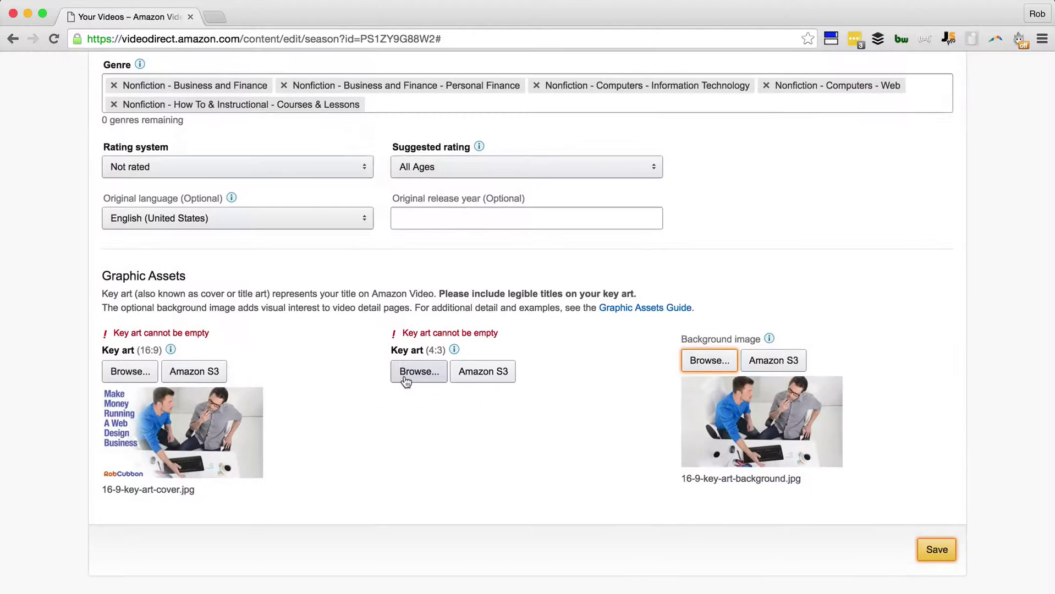
Upload 4-3-key-art.jpg as the 4:3 key art
{"action": "left_click", "coordinate": [406, 378]}
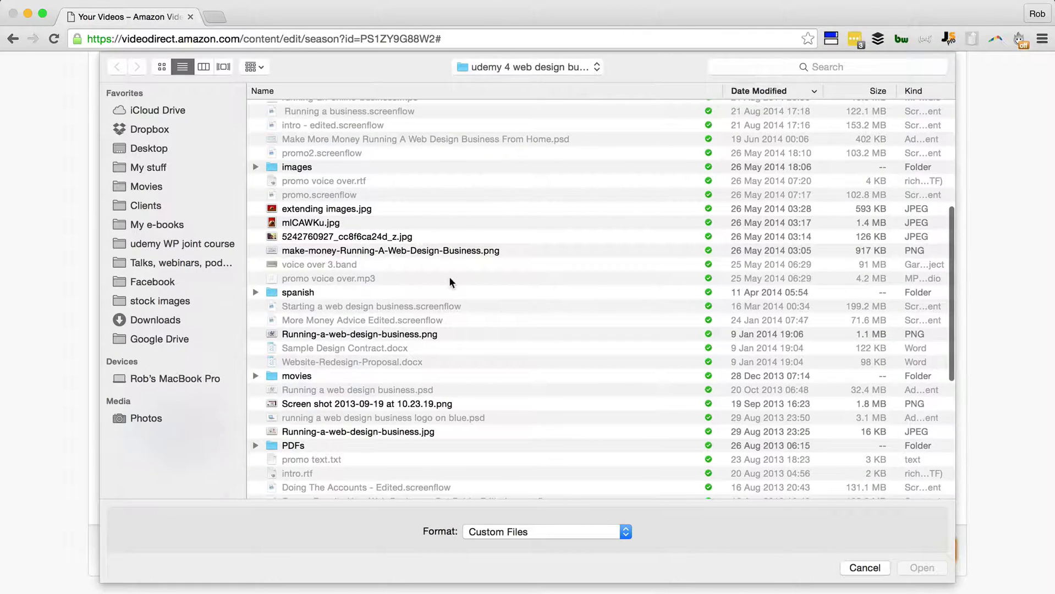
{"action": "scroll", "coordinate": [311, 193], "scroll_direction": "up", "scroll_amount": 5}
{"action": "left_click", "coordinate": [318, 109]}
{"action": "key", "text": "space"}
{"action": "key", "text": "space"}
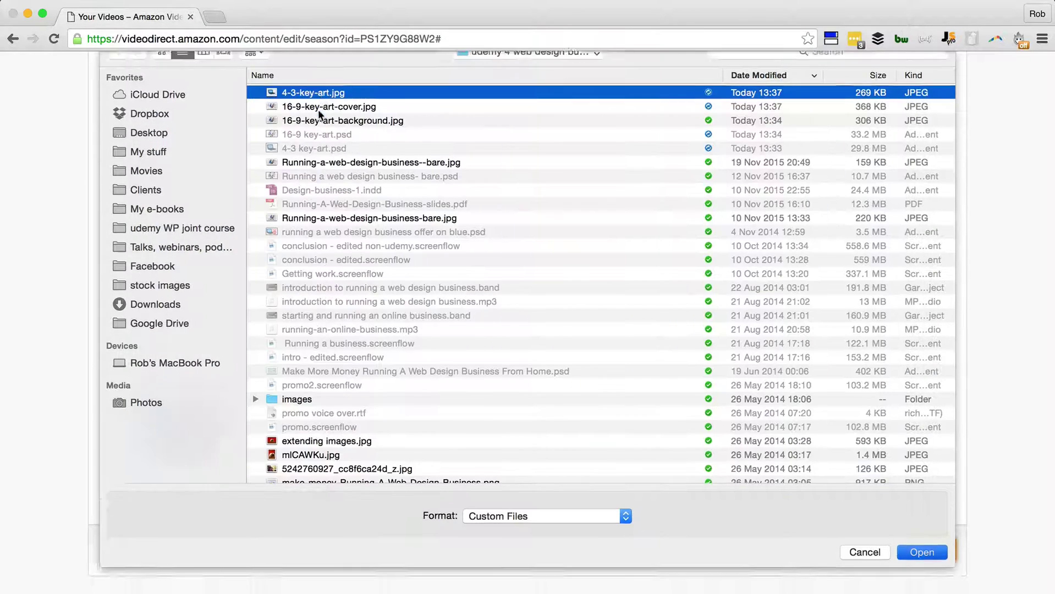
{"action": "double_click", "coordinate": [318, 109]}
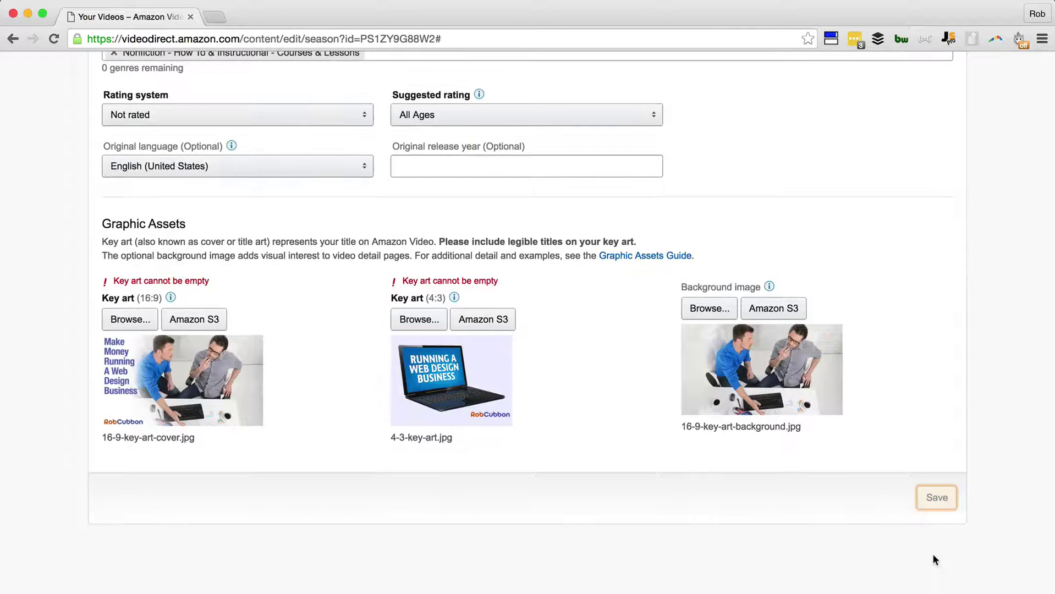
{"action": "scroll", "coordinate": [934, 560], "scroll_direction": "up", "scroll_amount": 10}
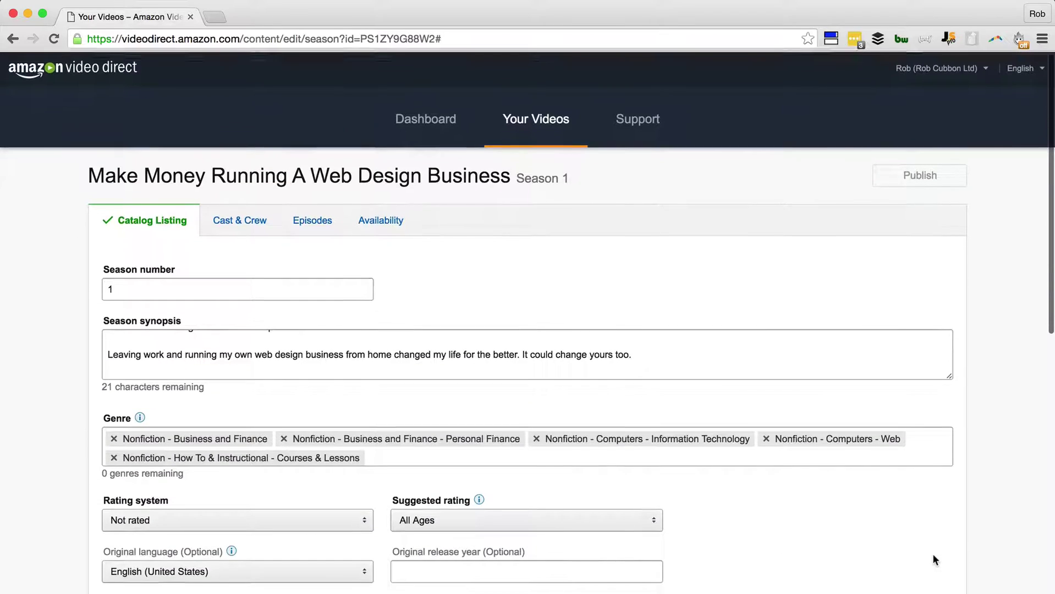
Enter the creator's name as Studio/Creator, add a crew member with the Director role, and save Cast & Crew
{"action": "left_click", "coordinate": [248, 223]}
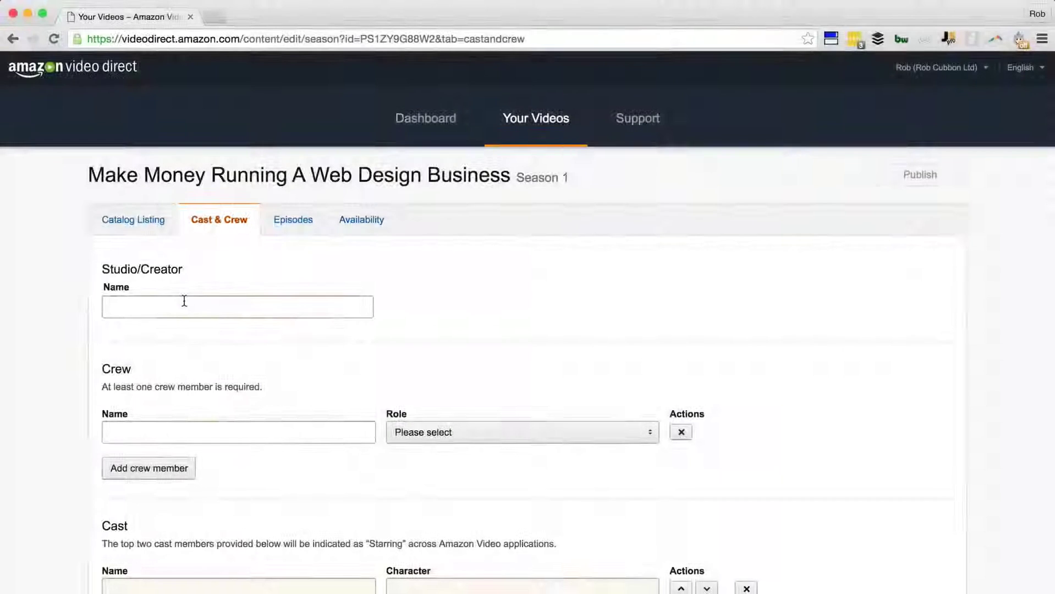
{"action": "left_click", "coordinate": [186, 303]}
{"action": "type", "text": "Rob "}
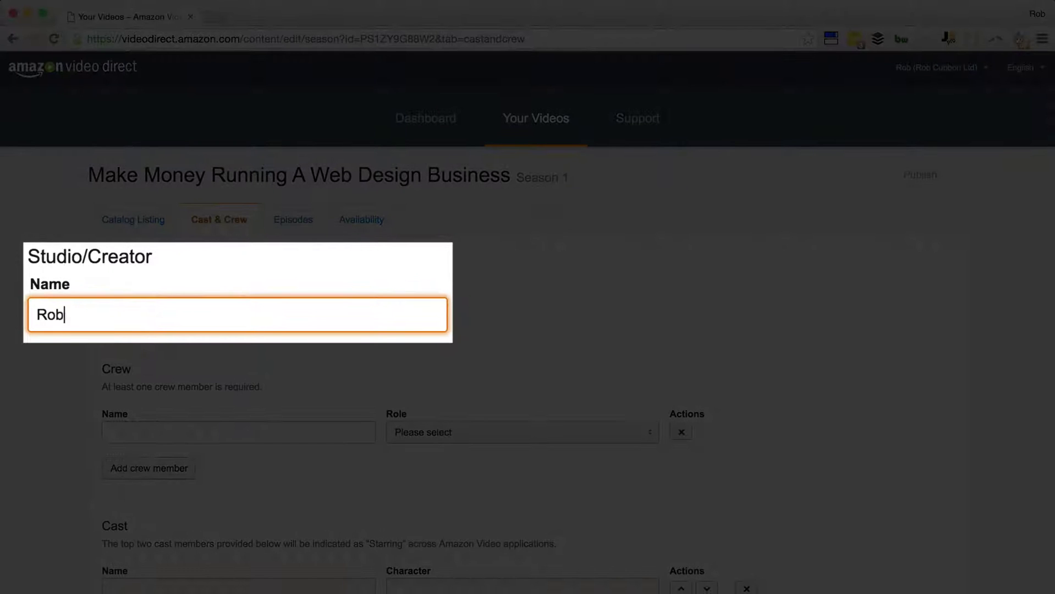
{"action": "type", "text": "Cubbon"}
{"action": "left_click", "coordinate": [121, 433]}
{"action": "type", "text": "Rob Cubbon"}
{"action": "left_click", "coordinate": [396, 437]}
{"action": "left_click", "coordinate": [412, 448]}
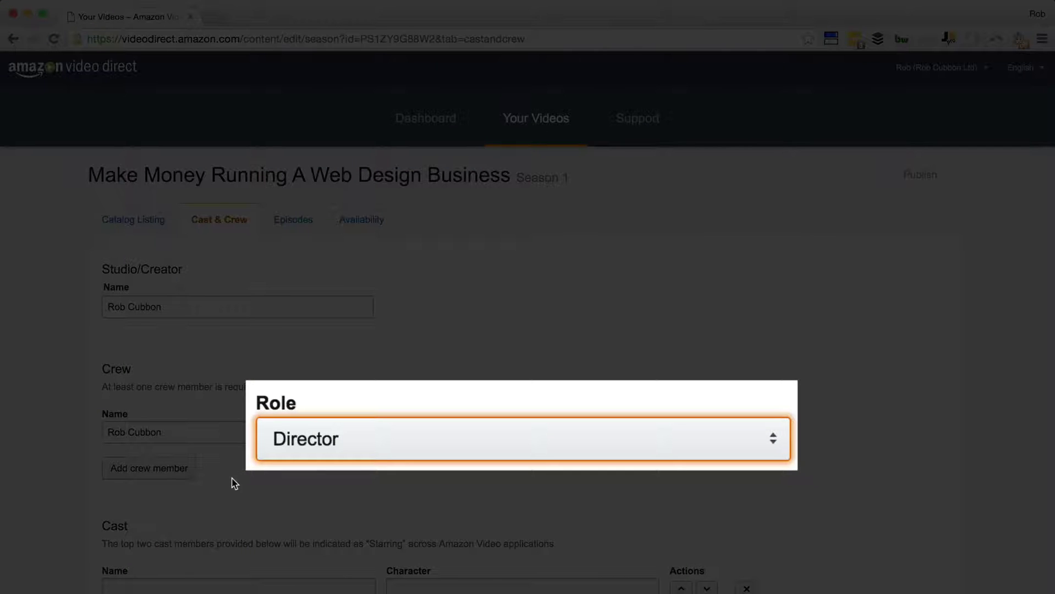
{"action": "scroll", "coordinate": [480, 484], "scroll_direction": "down", "scroll_amount": 5}
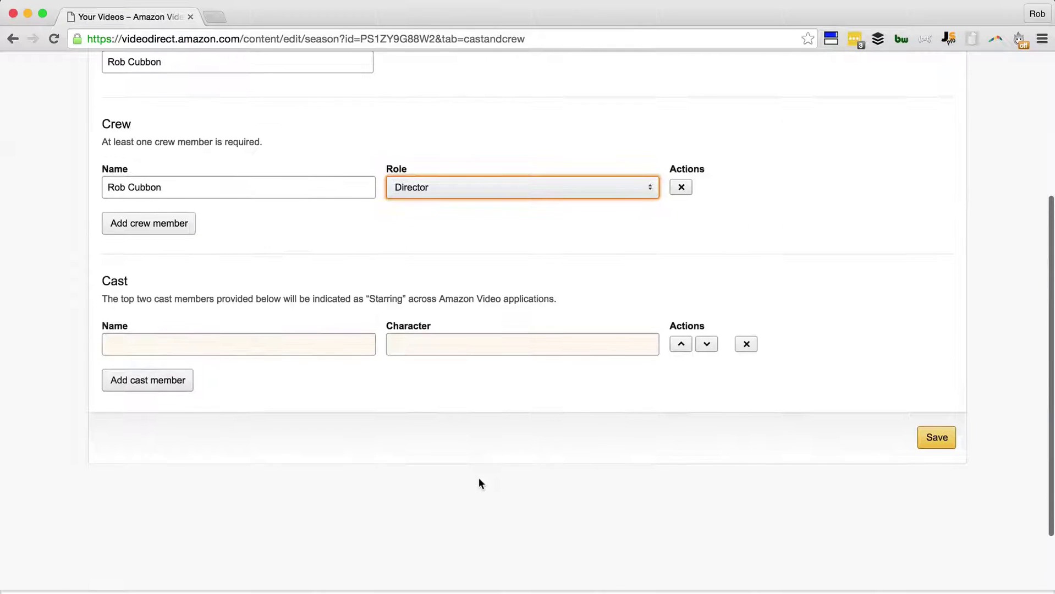
{"action": "left_click", "coordinate": [943, 439]}
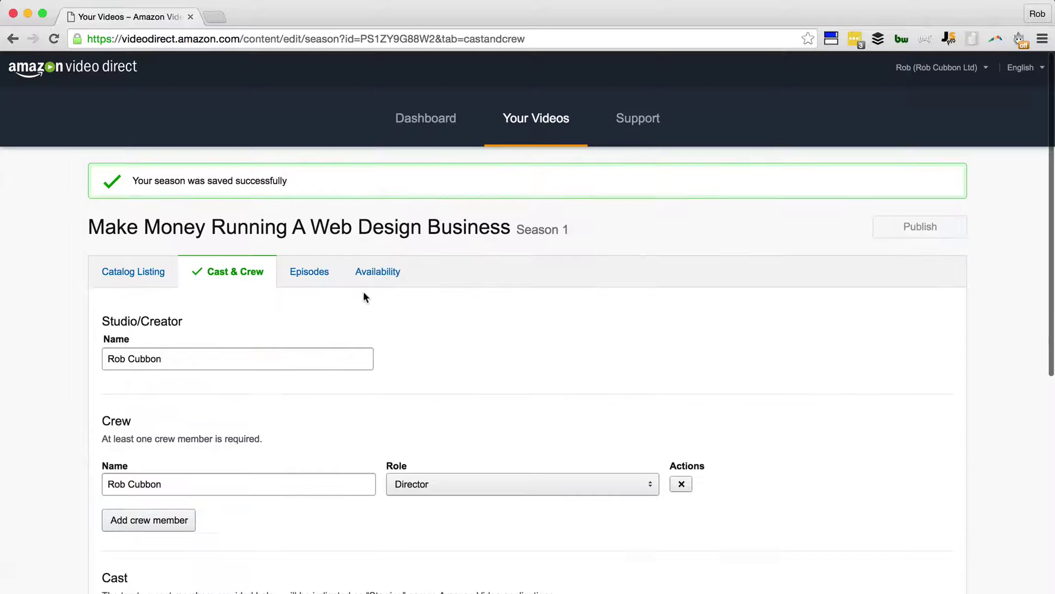
Enable Free with Pre-Roll Ad and Buy Episodes with Base preset pricing, and save availability
{"action": "left_click", "coordinate": [379, 273]}
{"action": "scroll", "coordinate": [515, 365], "scroll_direction": "down", "scroll_amount": 2}
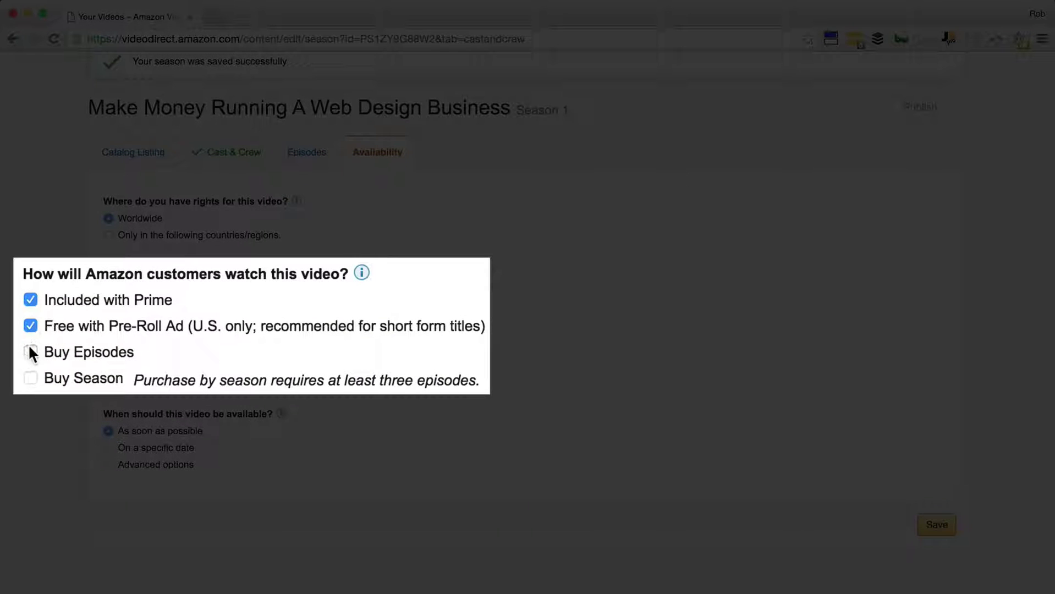
{"action": "left_click", "coordinate": [30, 353]}
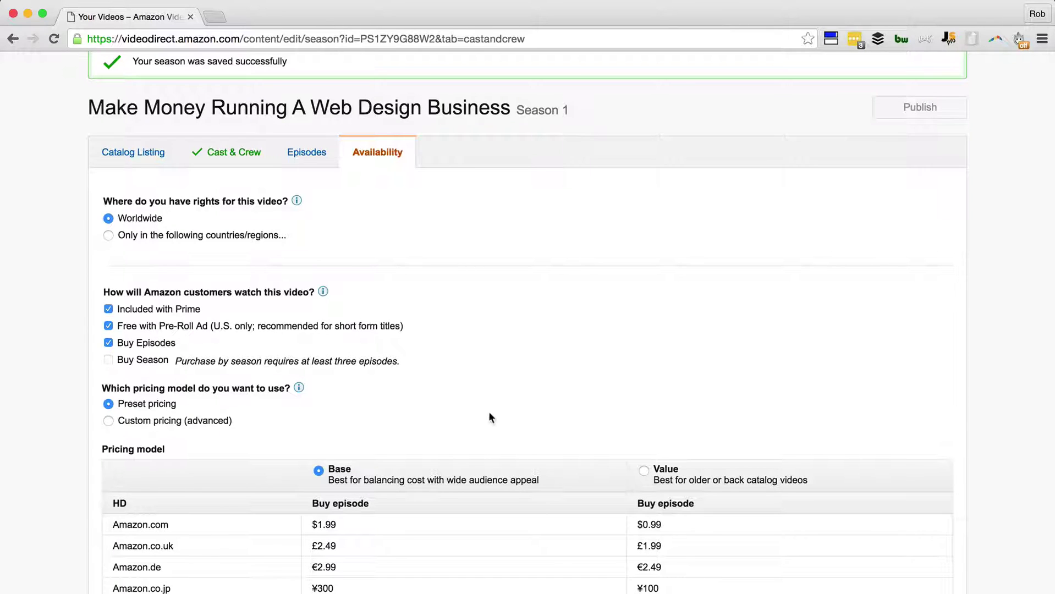
{"action": "scroll", "coordinate": [490, 412], "scroll_direction": "down", "scroll_amount": 3}
{"action": "scroll", "coordinate": [489, 411], "scroll_direction": "down", "scroll_amount": 5}
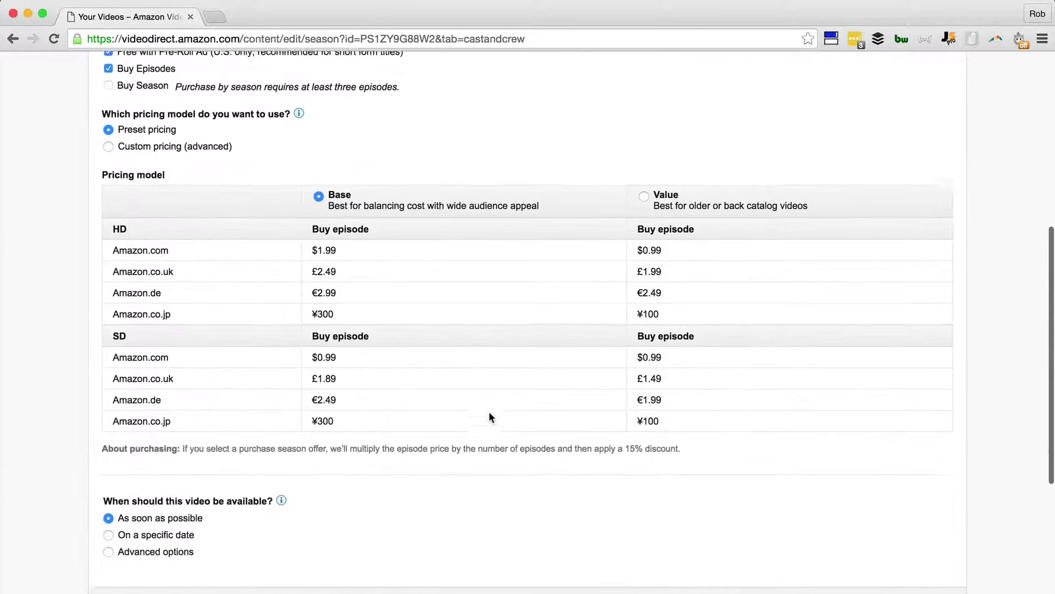
{"action": "left_click", "coordinate": [919, 522]}
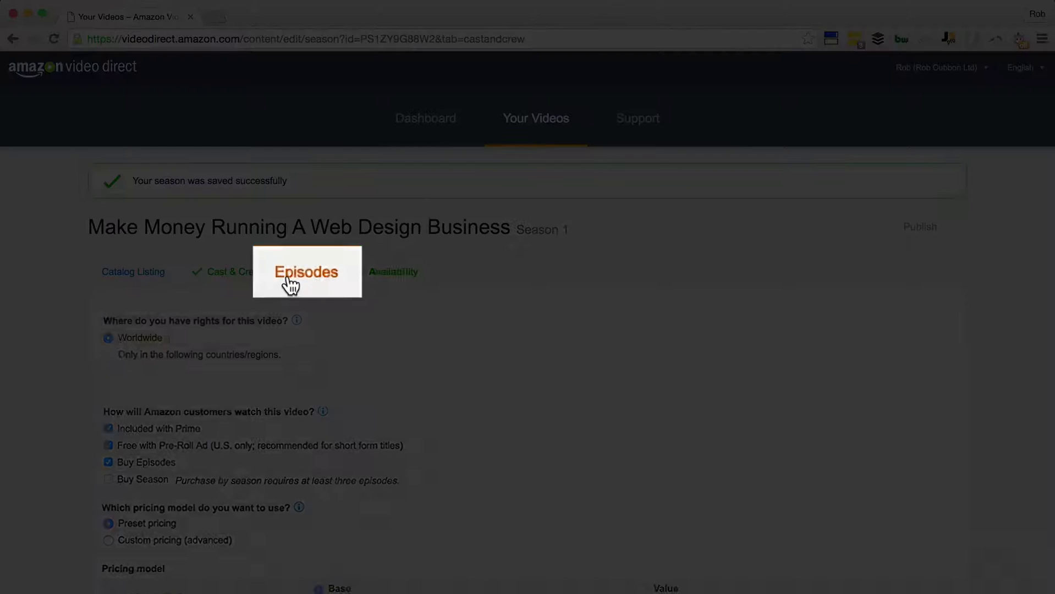
Add Episode 1, visit its Title and Synopsis fields, browse for the mezzanine file, and view caption requirements
{"action": "left_click", "coordinate": [290, 285]}
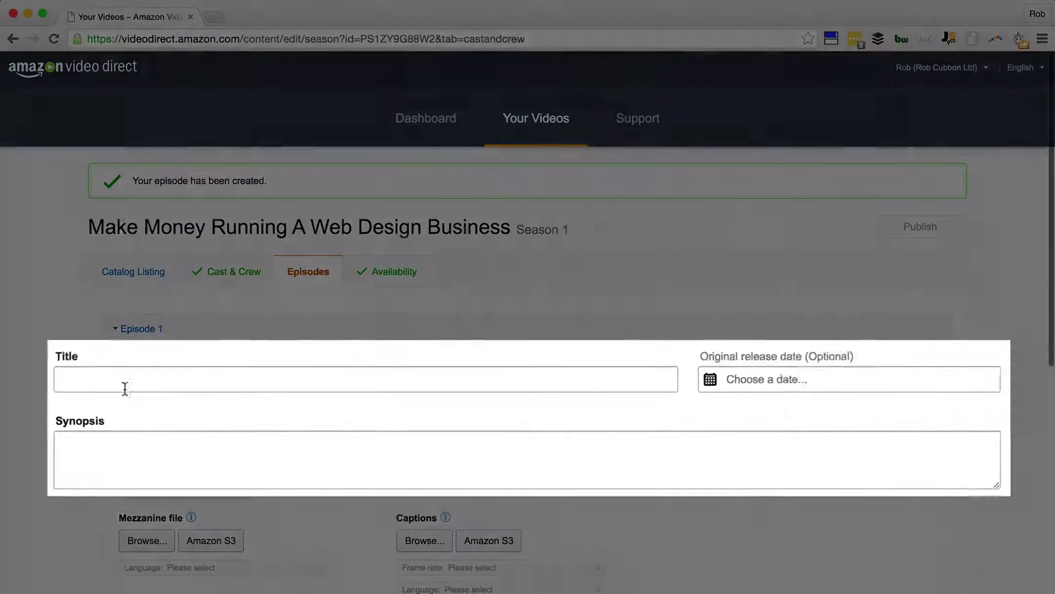
{"action": "left_click", "coordinate": [182, 385]}
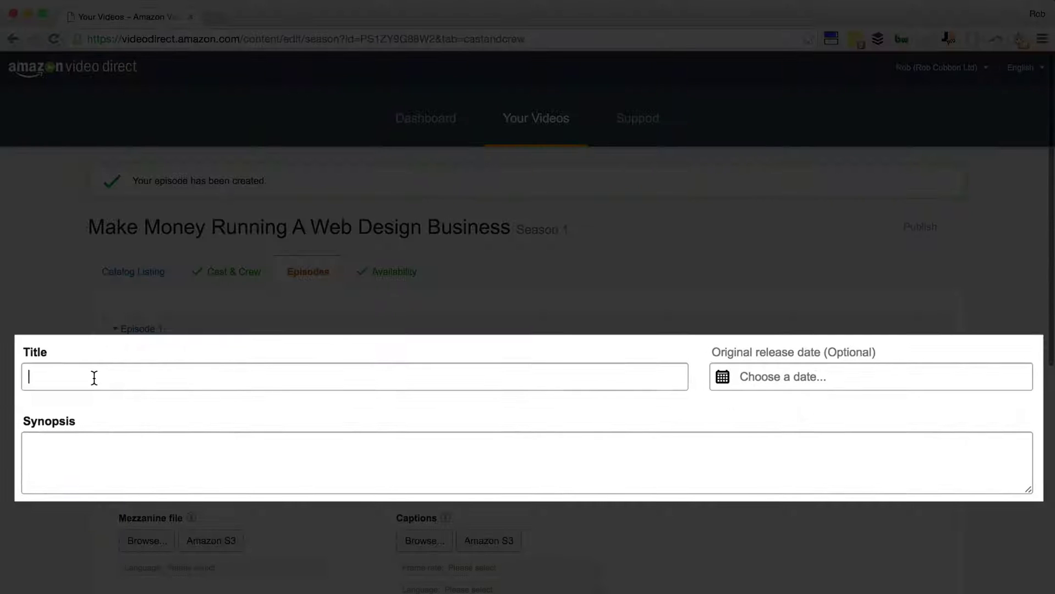
{"action": "left_click", "coordinate": [99, 457]}
{"action": "scroll", "coordinate": [69, 510], "scroll_direction": "down", "scroll_amount": 3}
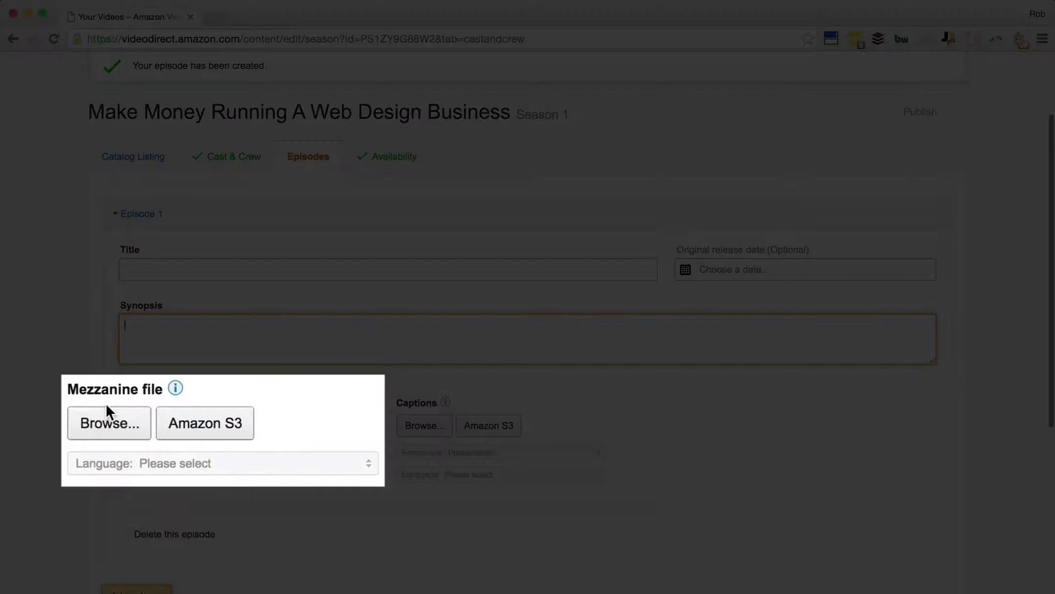
{"action": "left_click", "coordinate": [100, 417]}
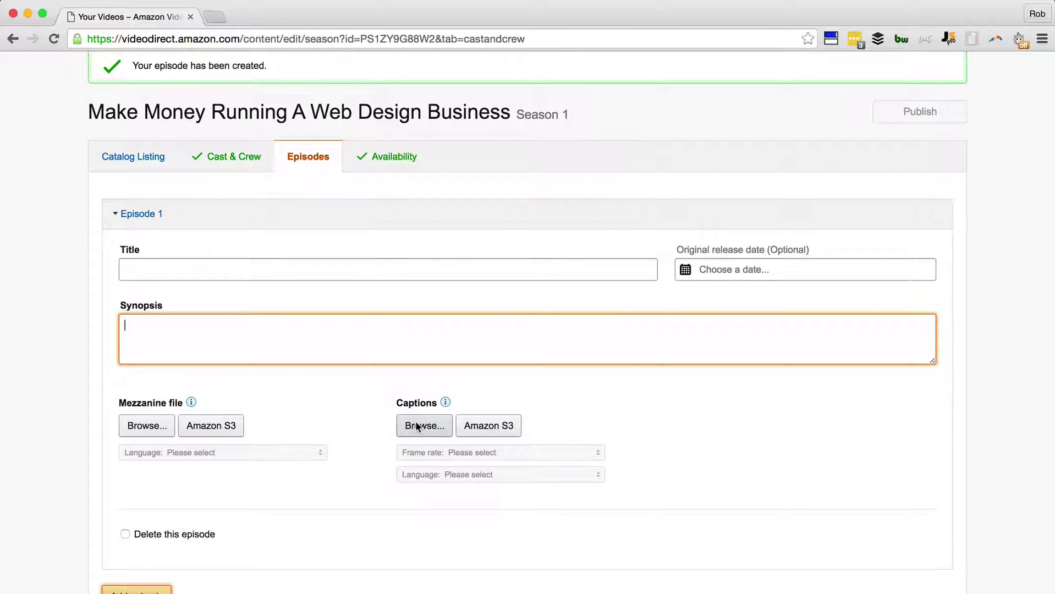
{"action": "mouse_move", "coordinate": [445, 404]}
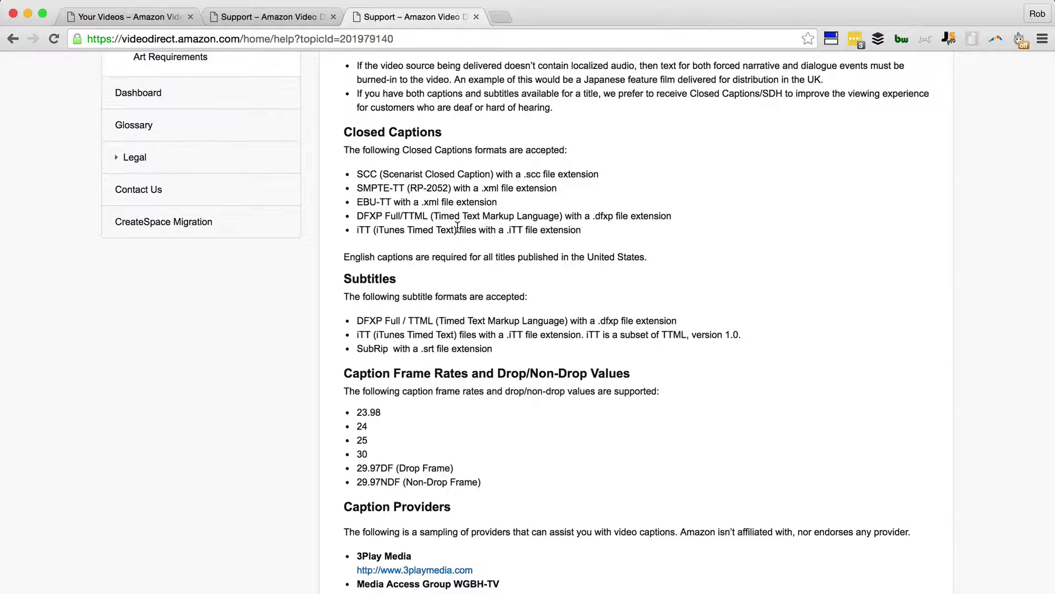
{"action": "scroll", "coordinate": [457, 228], "scroll_direction": "down", "scroll_amount": 5}
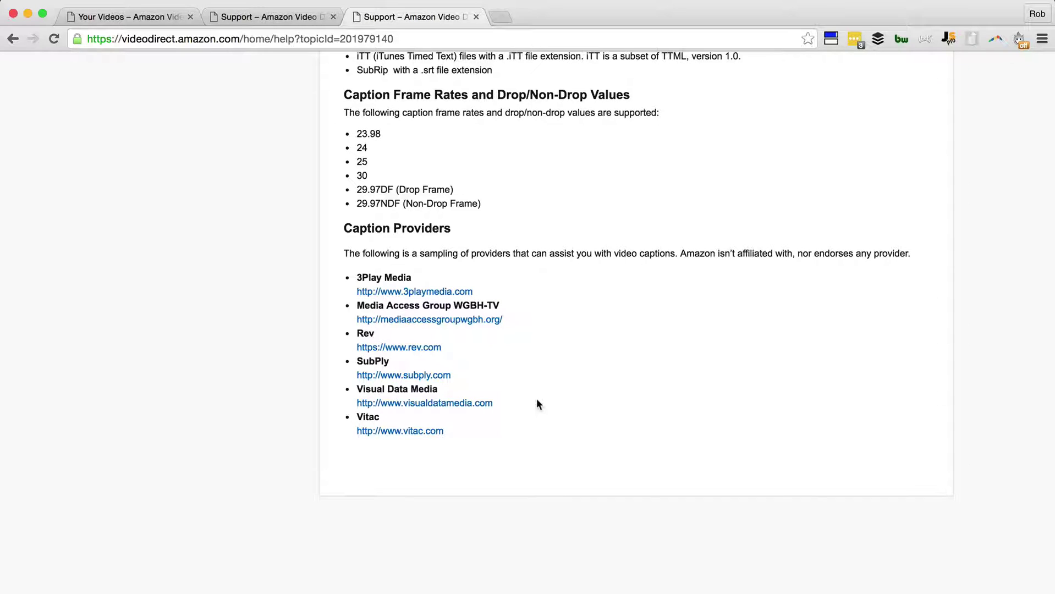
{"action": "left_click", "coordinate": [389, 348]}
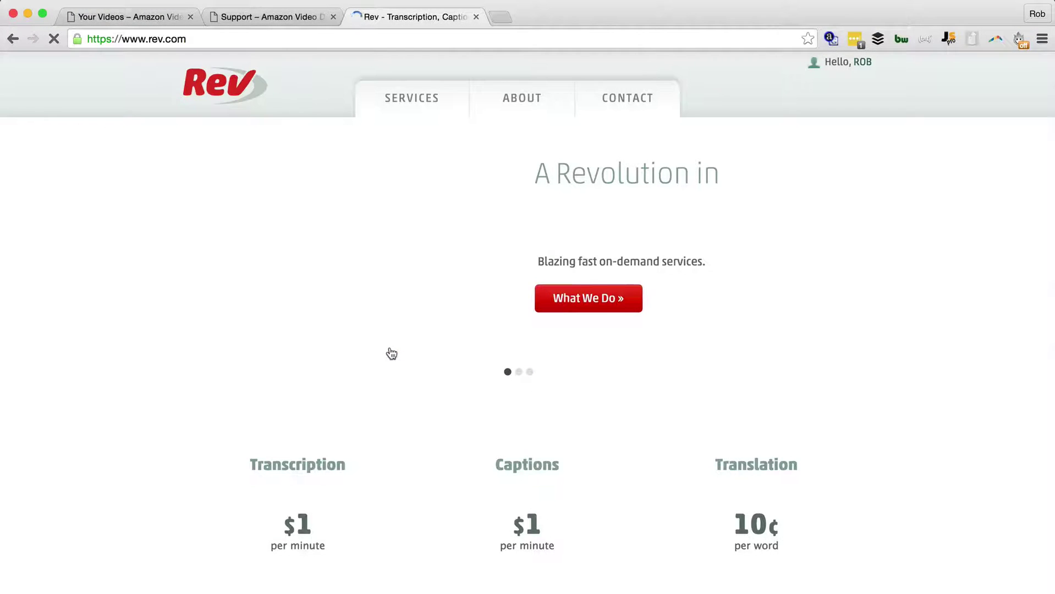
{"action": "scroll", "coordinate": [388, 353], "scroll_direction": "down", "scroll_amount": 5}
Start a Rev caption order via Learn More and Get Started, choosing to paste a video URL
{"action": "left_click", "coordinate": [508, 538]}
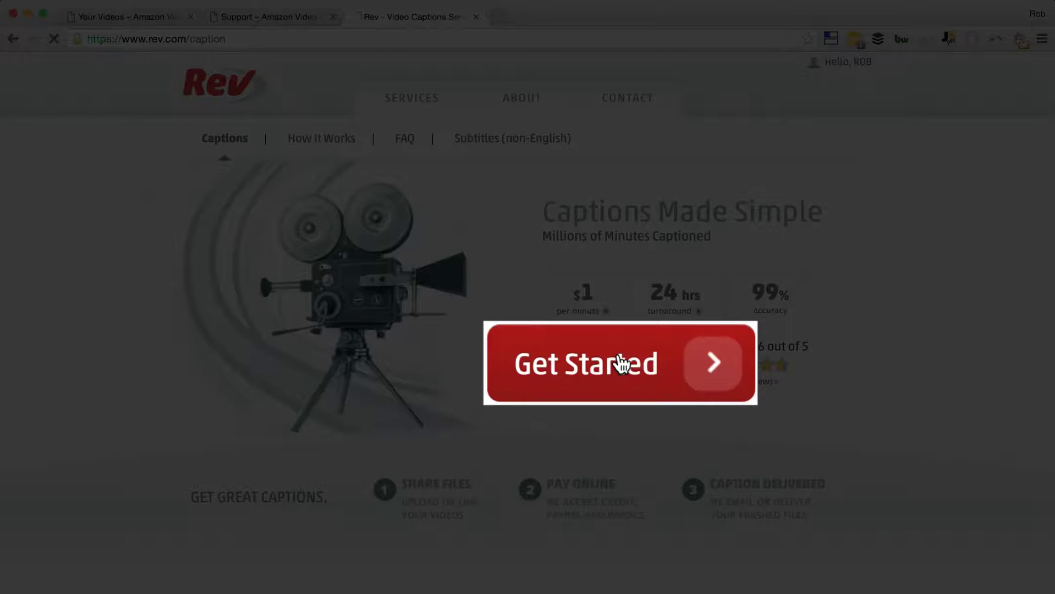
{"action": "left_click", "coordinate": [620, 364]}
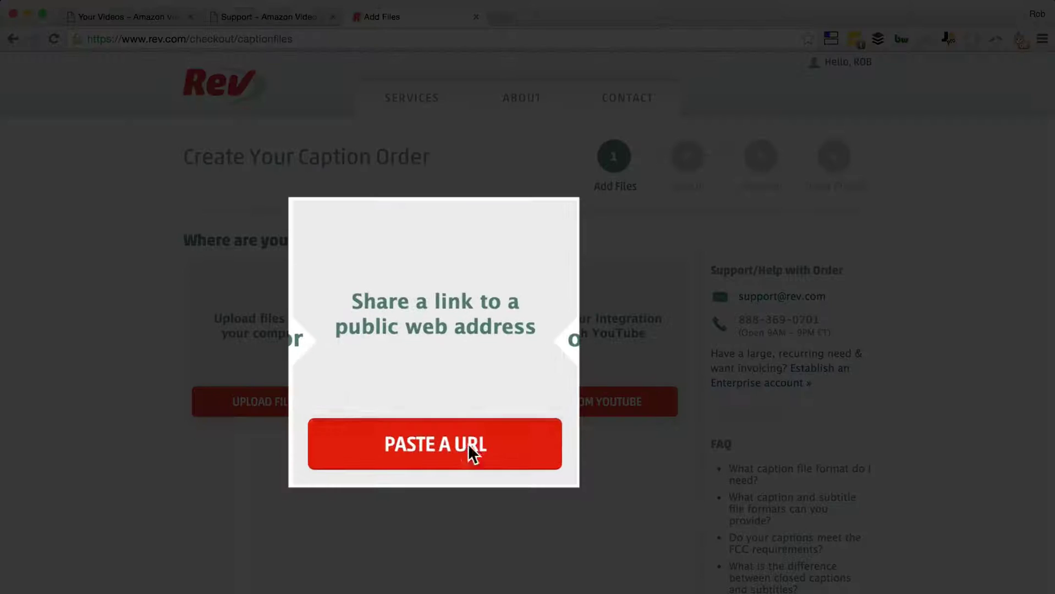
{"action": "left_click", "coordinate": [455, 404]}
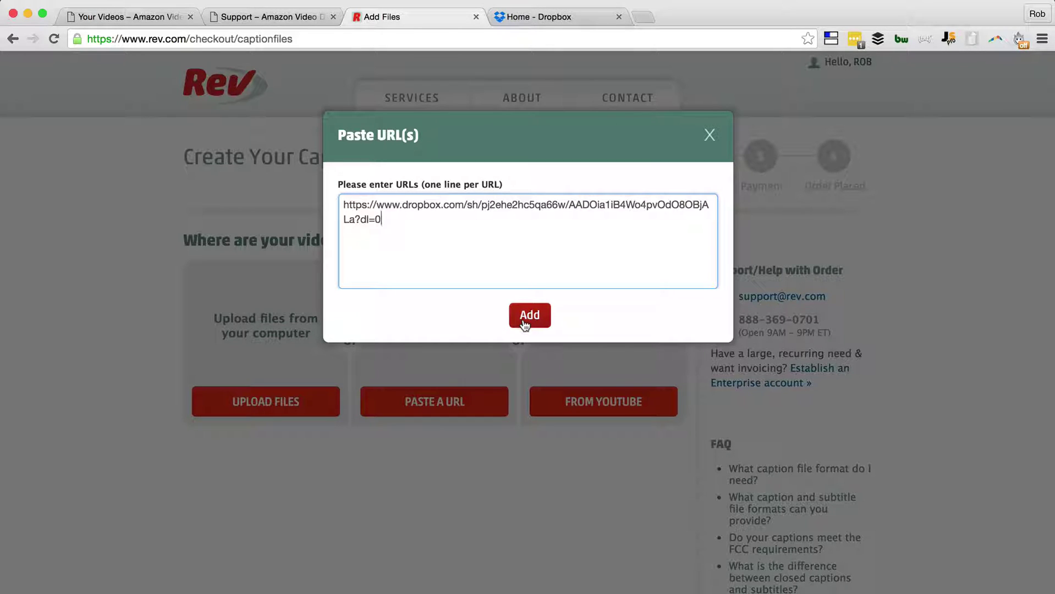
Add the Dropbox video links to the Rev caption order, dismissing the unrecognized image files list
{"action": "left_click", "coordinate": [528, 319]}
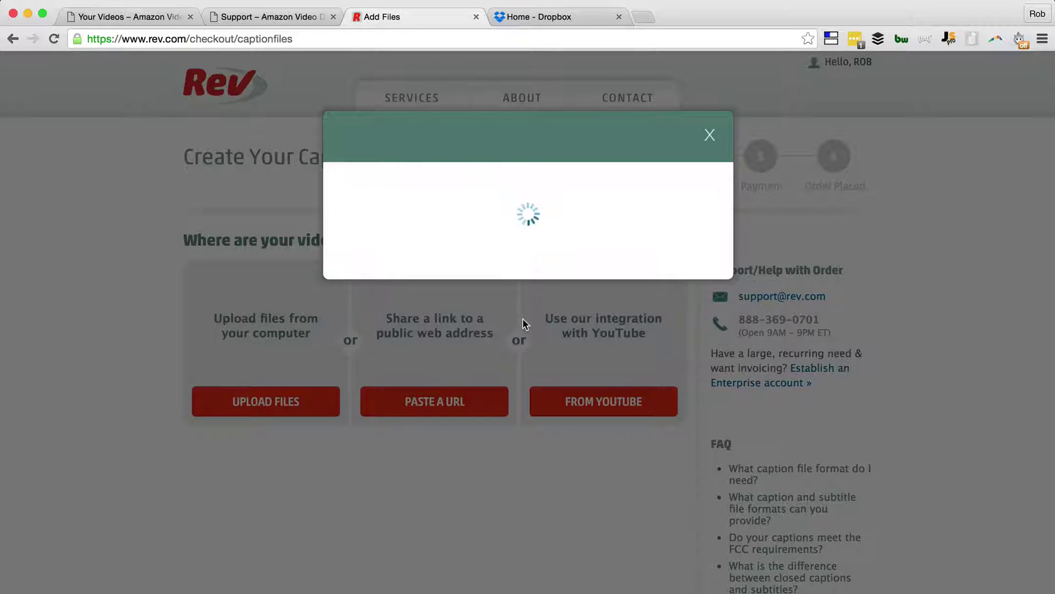
{"action": "scroll", "coordinate": [511, 352], "scroll_direction": "down", "scroll_amount": 10}
{"action": "scroll", "coordinate": [510, 352], "scroll_direction": "down", "scroll_amount": 5}
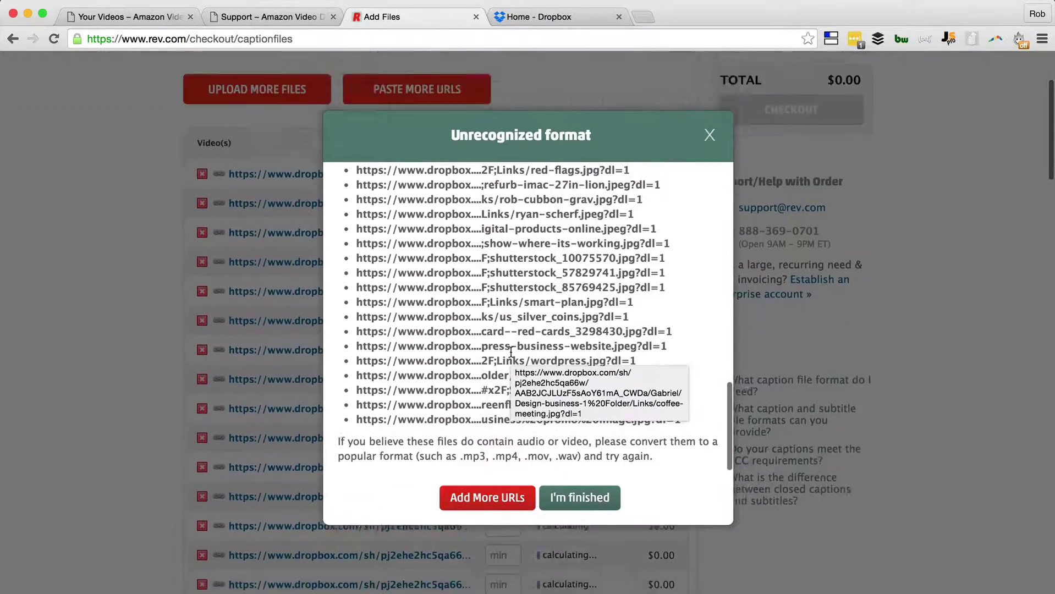
{"action": "scroll", "coordinate": [510, 352], "scroll_direction": "up", "scroll_amount": 15}
{"action": "scroll", "coordinate": [510, 352], "scroll_direction": "up", "scroll_amount": 5}
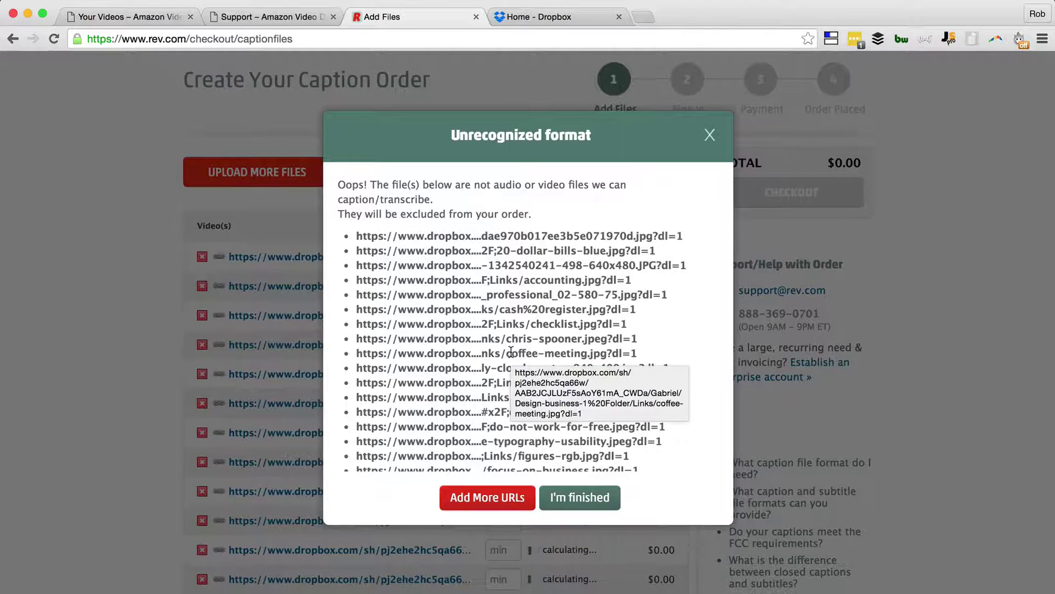
{"action": "left_click", "coordinate": [578, 498]}
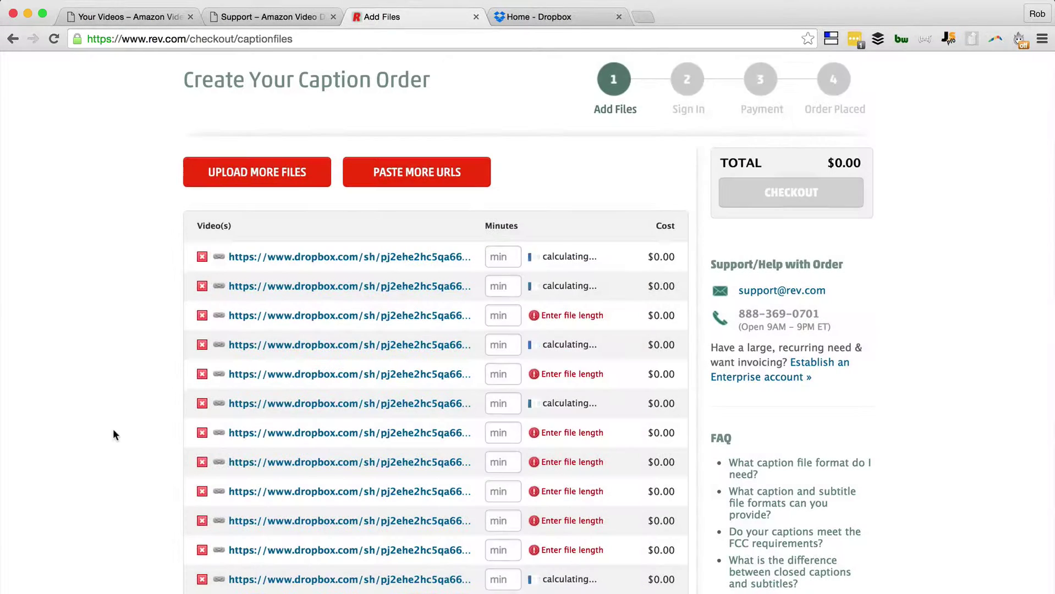
{"action": "scroll", "coordinate": [114, 427], "scroll_direction": "down", "scroll_amount": 3}
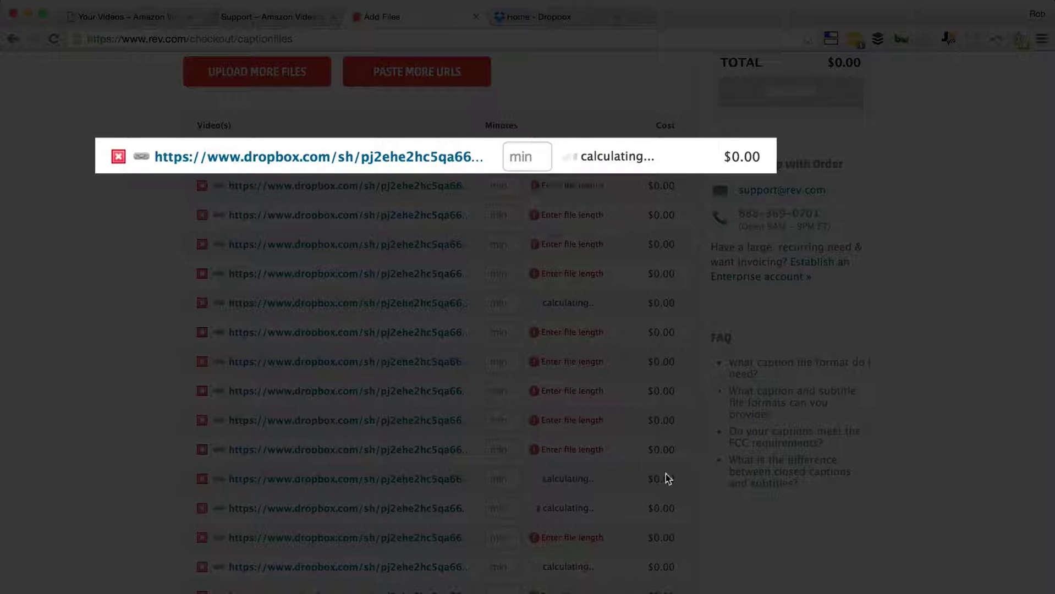
{"action": "scroll", "coordinate": [744, 541], "scroll_direction": "down", "scroll_amount": 10}
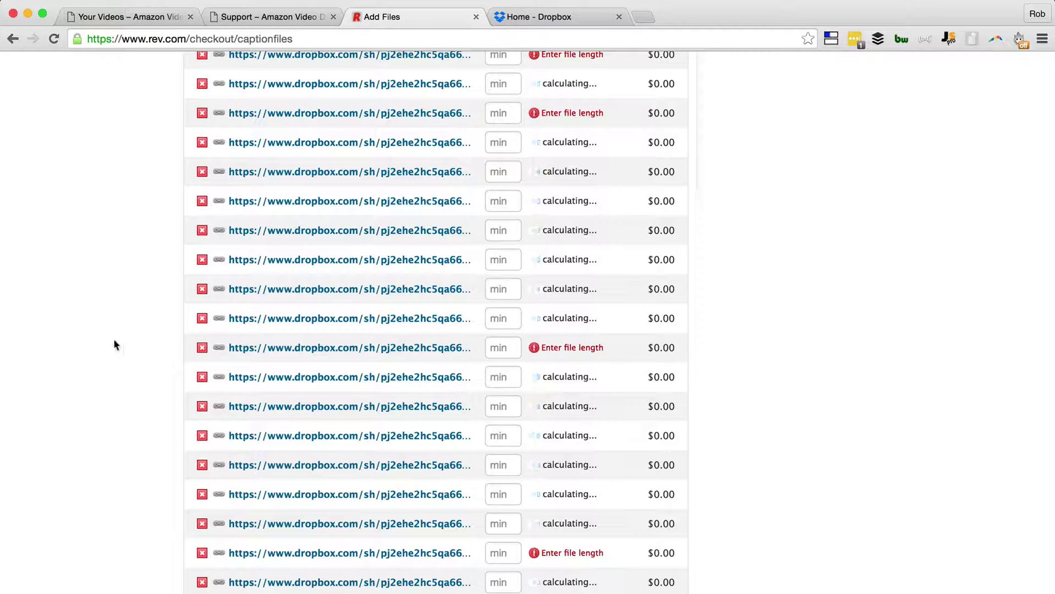
{"action": "scroll", "coordinate": [111, 345], "scroll_direction": "up", "scroll_amount": 15}
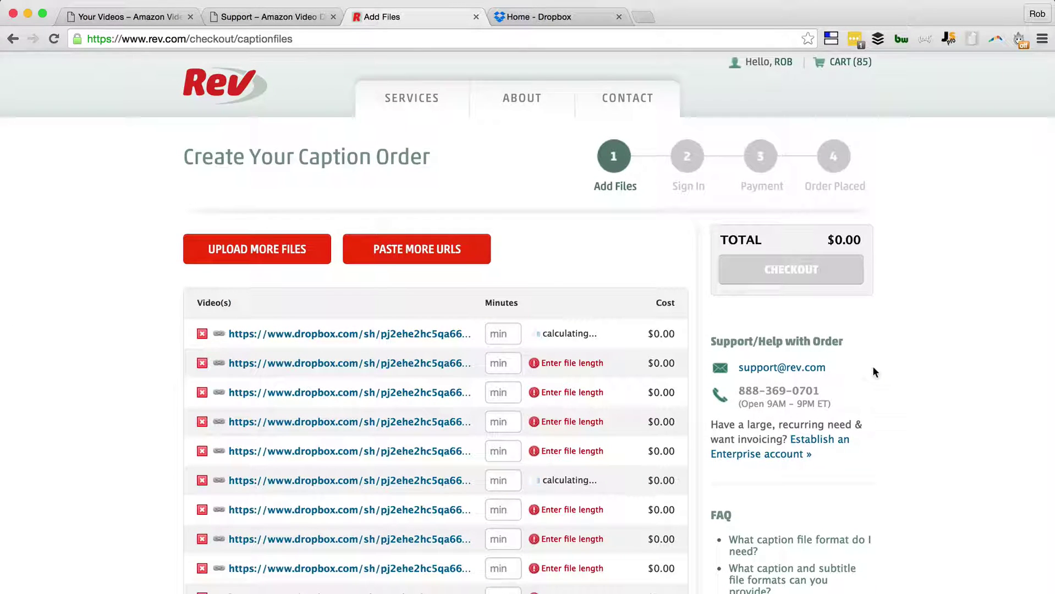
{"action": "scroll", "coordinate": [874, 372], "scroll_direction": "down", "scroll_amount": 10}
{"action": "scroll", "coordinate": [874, 372], "scroll_direction": "up", "scroll_amount": 5}
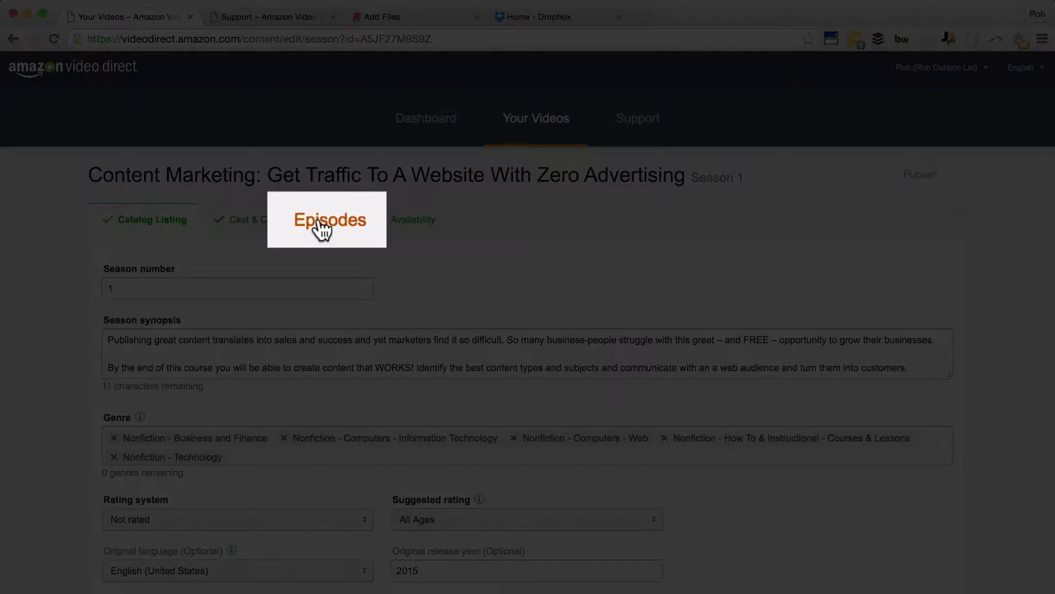
Show Season 1's episodes of Content Marketing and expand Episode 1: Introduction To The Course
{"action": "left_click", "coordinate": [322, 228]}
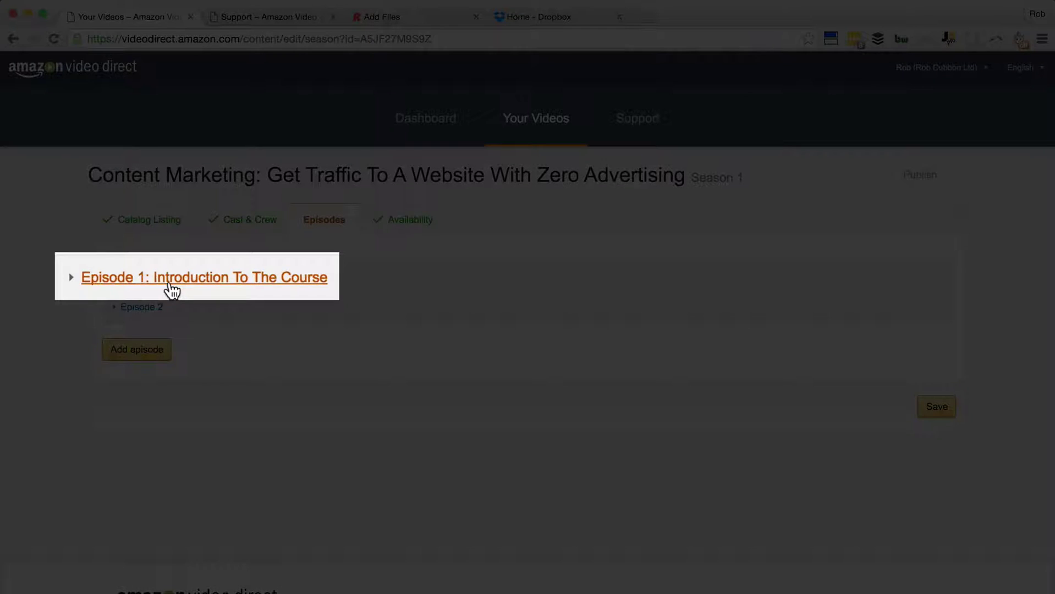
{"action": "left_click", "coordinate": [170, 278]}
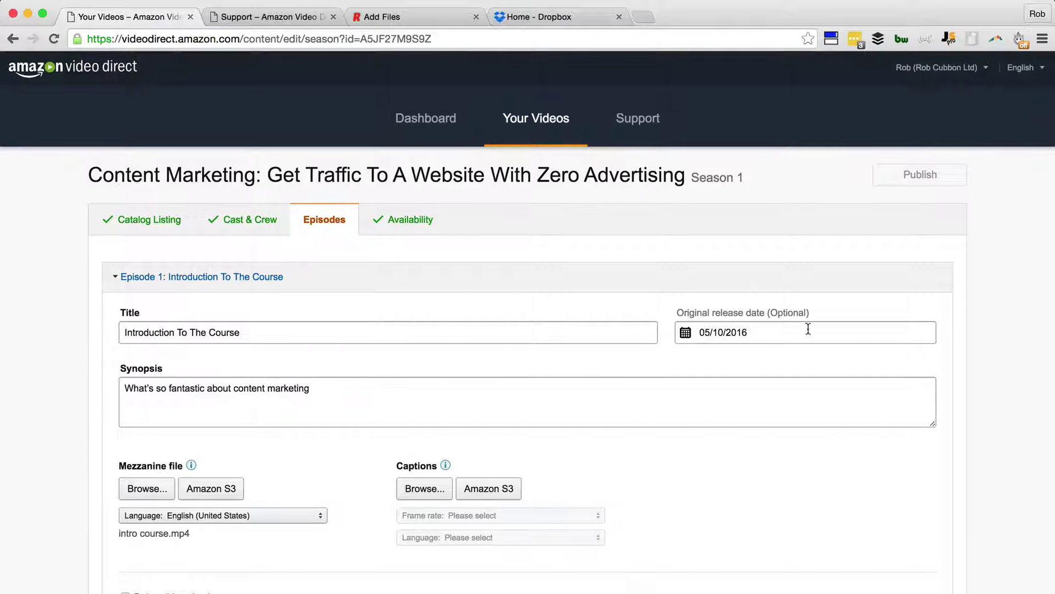
{"action": "left_click", "coordinate": [396, 406]}
{"action": "scroll", "coordinate": [396, 408], "scroll_direction": "down", "scroll_amount": 2}
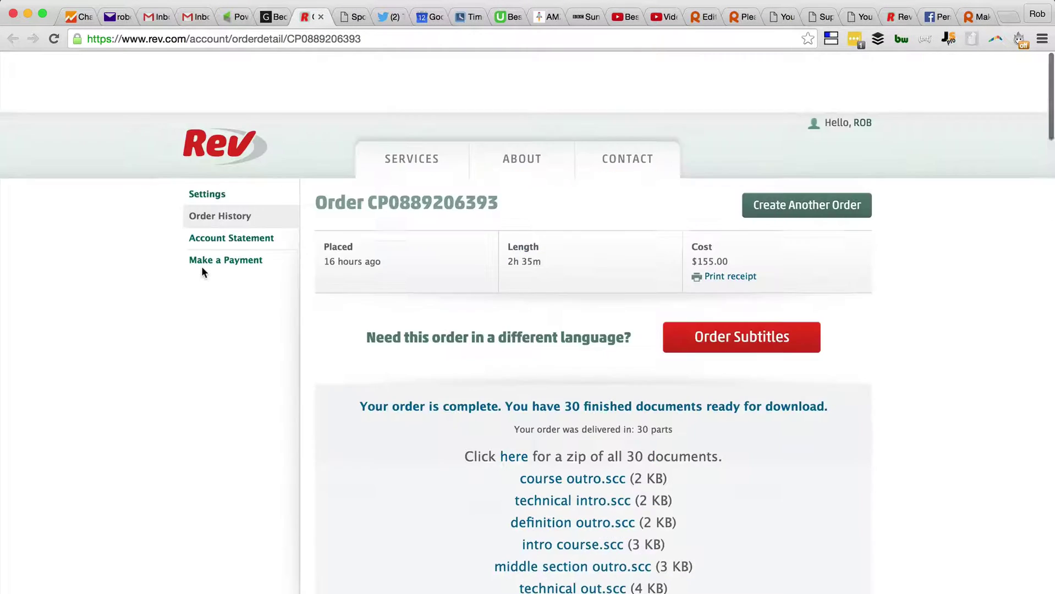
Download all 30 caption files from the Rev order in Scenarist (.scc) (DF) format
{"action": "scroll", "coordinate": [201, 266], "scroll_direction": "down", "scroll_amount": 2}
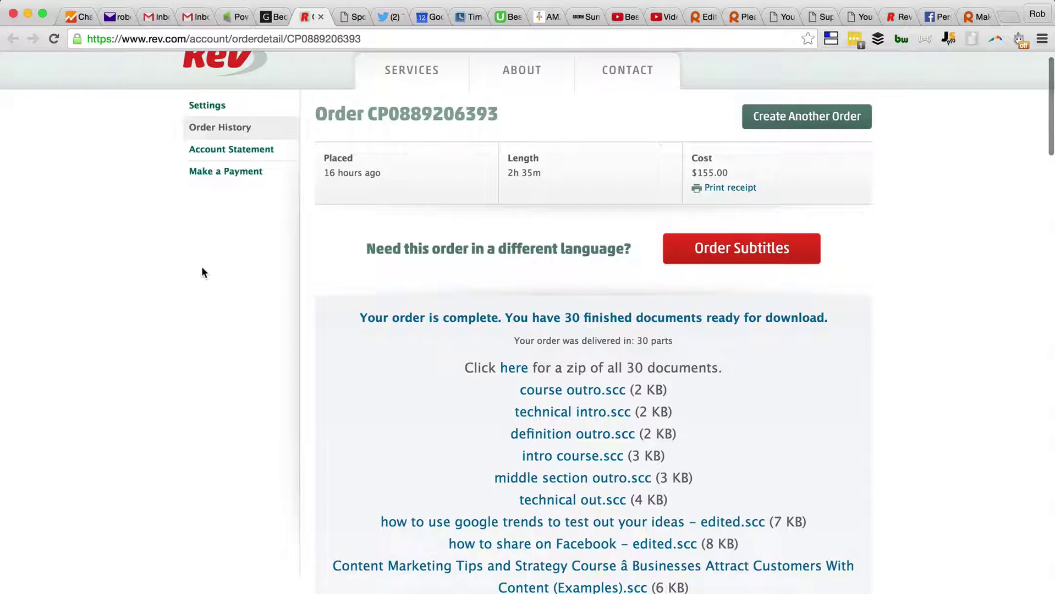
{"action": "scroll", "coordinate": [201, 266], "scroll_direction": "down", "scroll_amount": 1}
{"action": "scroll", "coordinate": [201, 266], "scroll_direction": "up", "scroll_amount": 2}
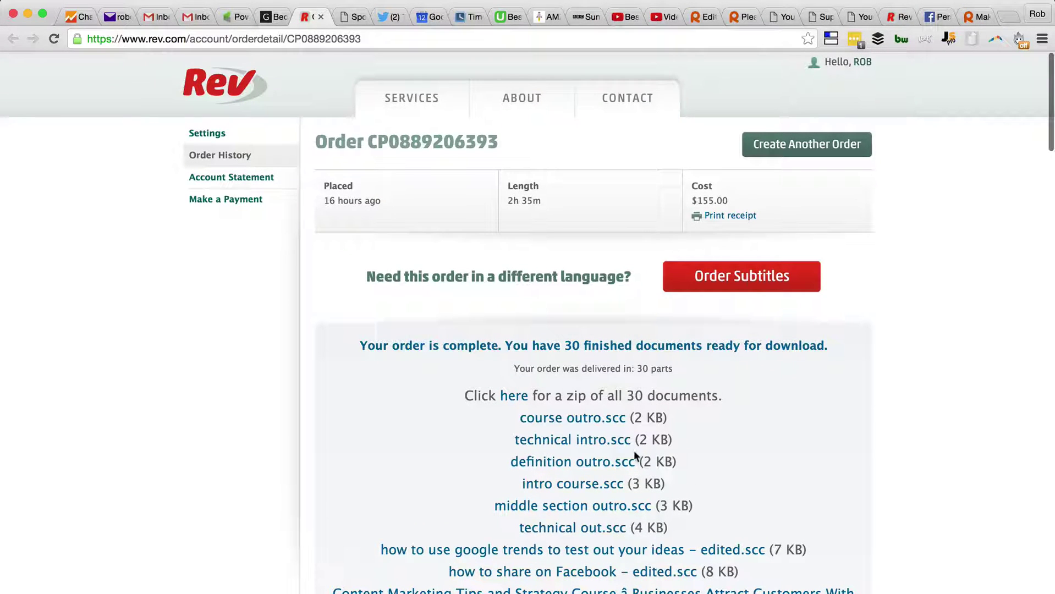
{"action": "scroll", "coordinate": [471, 419], "scroll_direction": "down", "scroll_amount": 4}
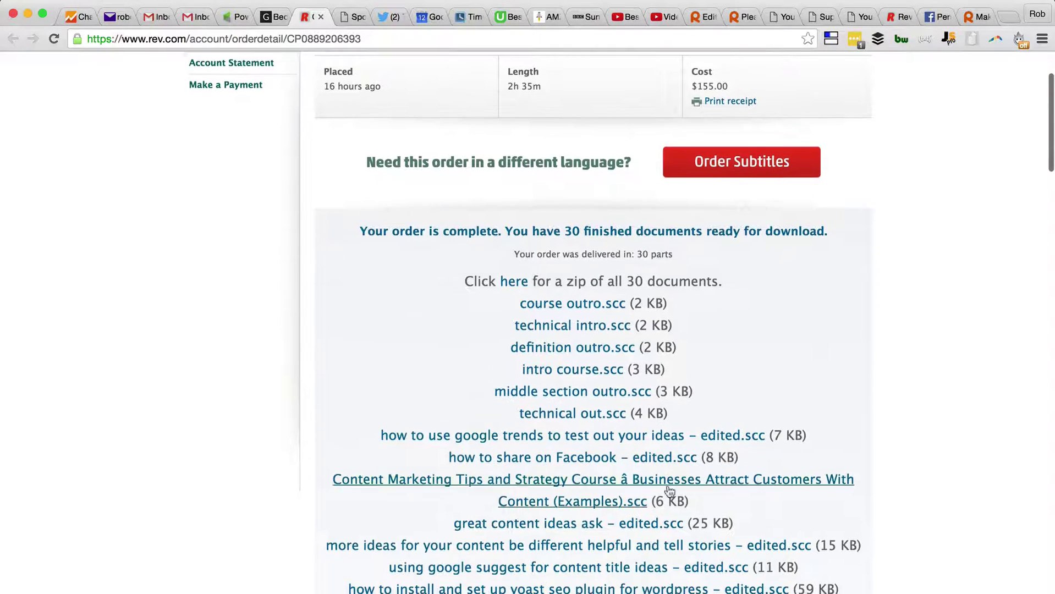
{"action": "scroll", "coordinate": [996, 538], "scroll_direction": "down", "scroll_amount": 1}
{"action": "scroll", "coordinate": [996, 544], "scroll_direction": "down", "scroll_amount": 1}
{"action": "scroll", "coordinate": [996, 544], "scroll_direction": "down", "scroll_amount": 4}
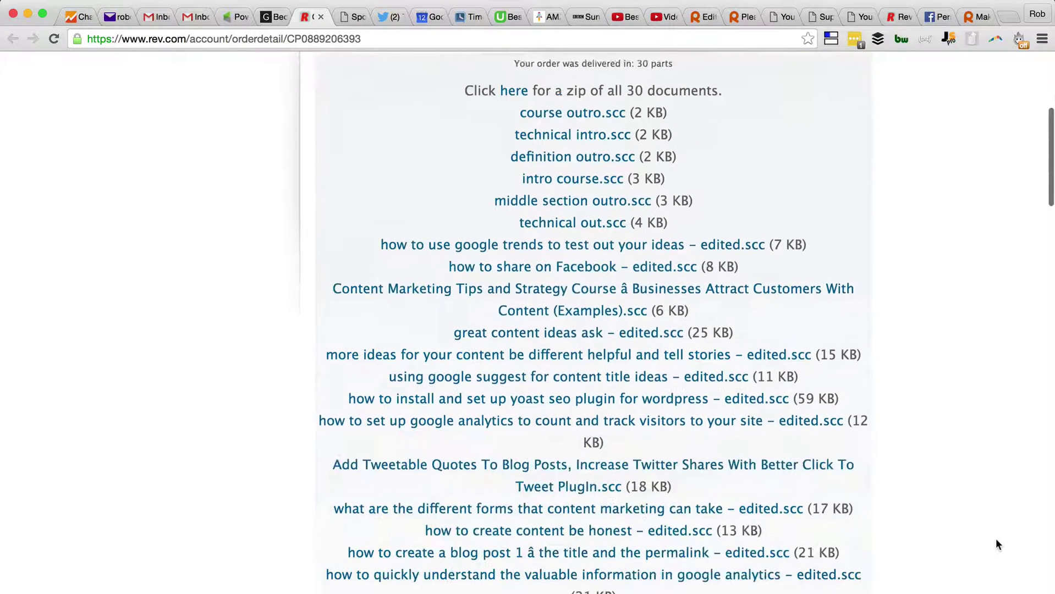
{"action": "scroll", "coordinate": [996, 544], "scroll_direction": "up", "scroll_amount": 4}
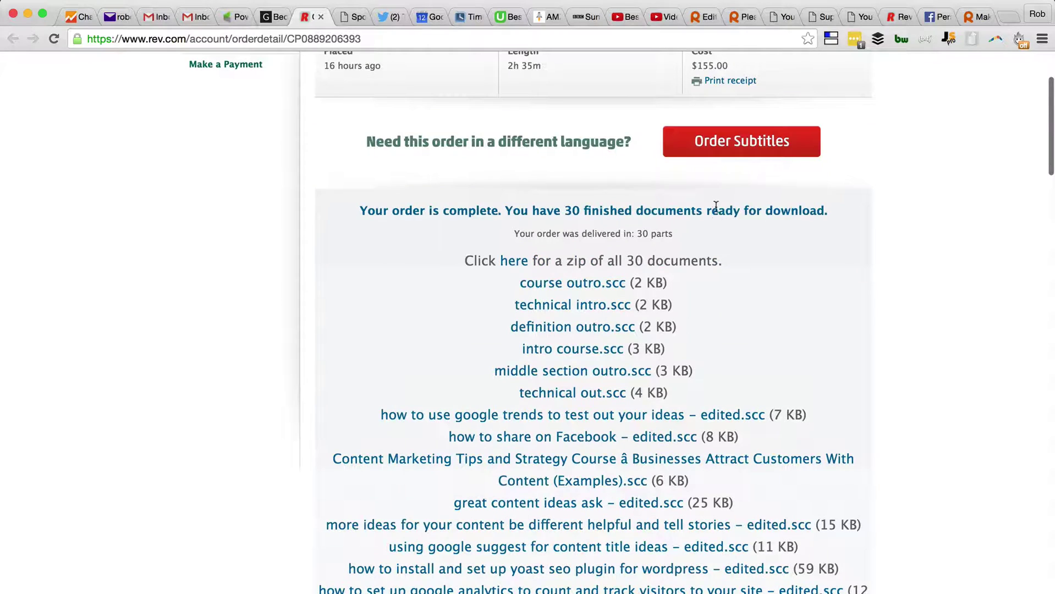
{"action": "scroll", "coordinate": [825, 283], "scroll_direction": "down", "scroll_amount": 15}
{"action": "left_click", "coordinate": [726, 228]}
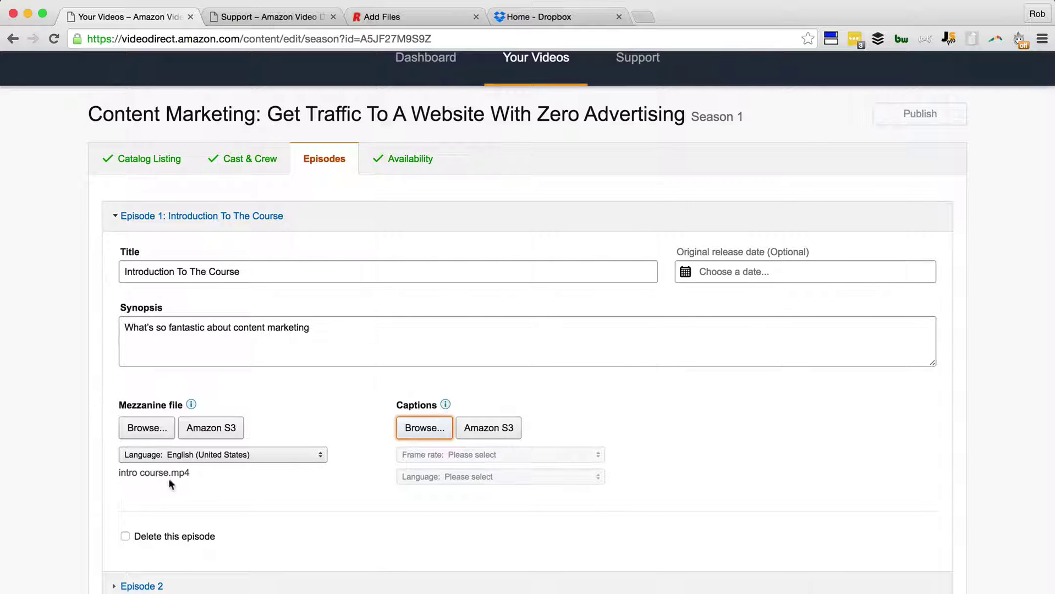
Attach intro_course.scc as Episode 1's caption file
{"action": "left_click", "coordinate": [407, 433]}
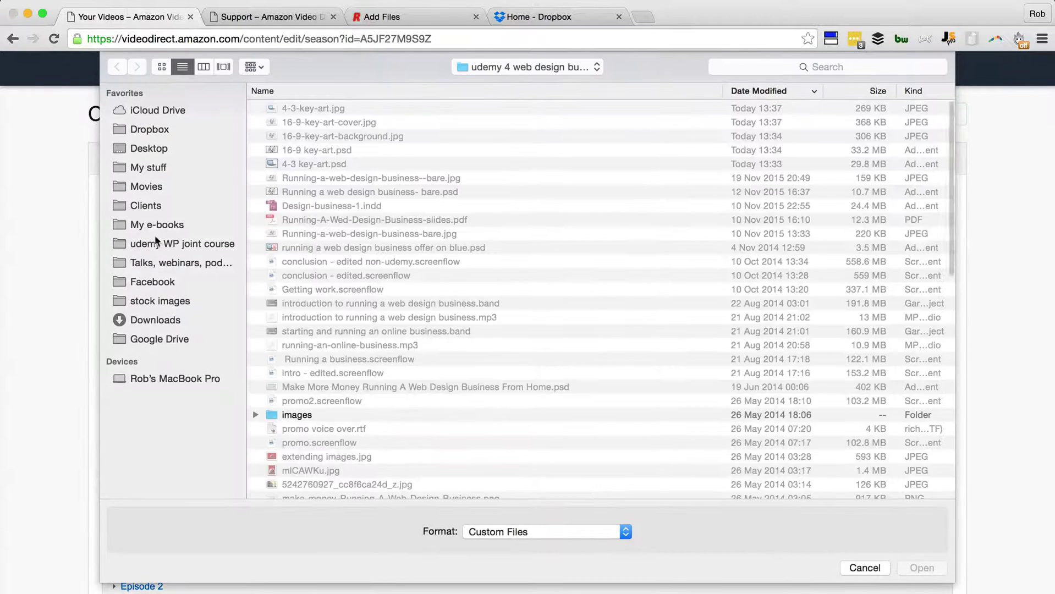
{"action": "scroll", "coordinate": [550, 264], "scroll_direction": "down", "scroll_amount": 4}
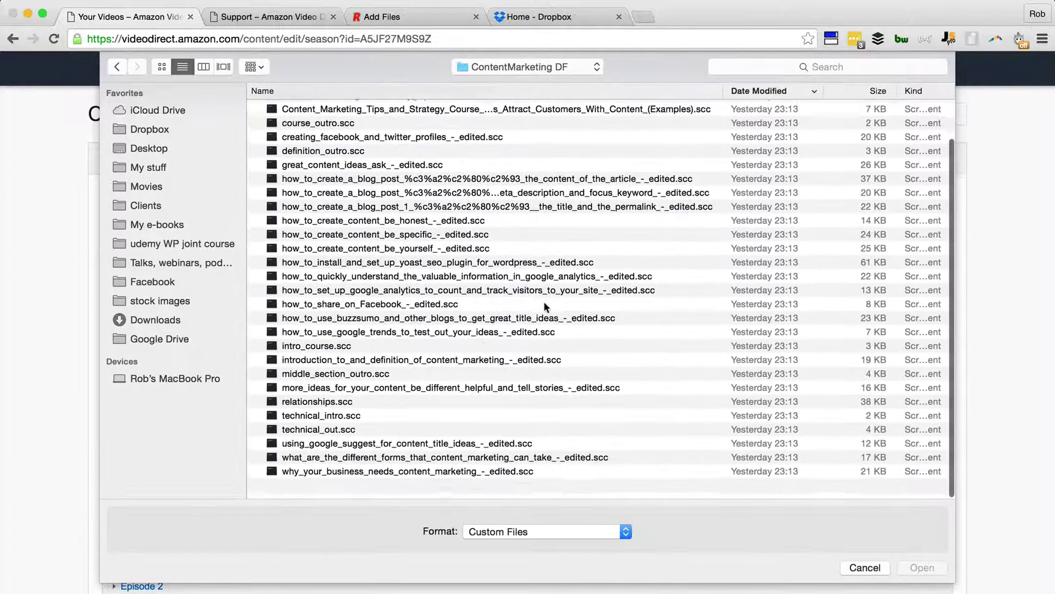
{"action": "scroll", "coordinate": [543, 301], "scroll_direction": "up", "scroll_amount": 3}
{"action": "left_click", "coordinate": [543, 370]}
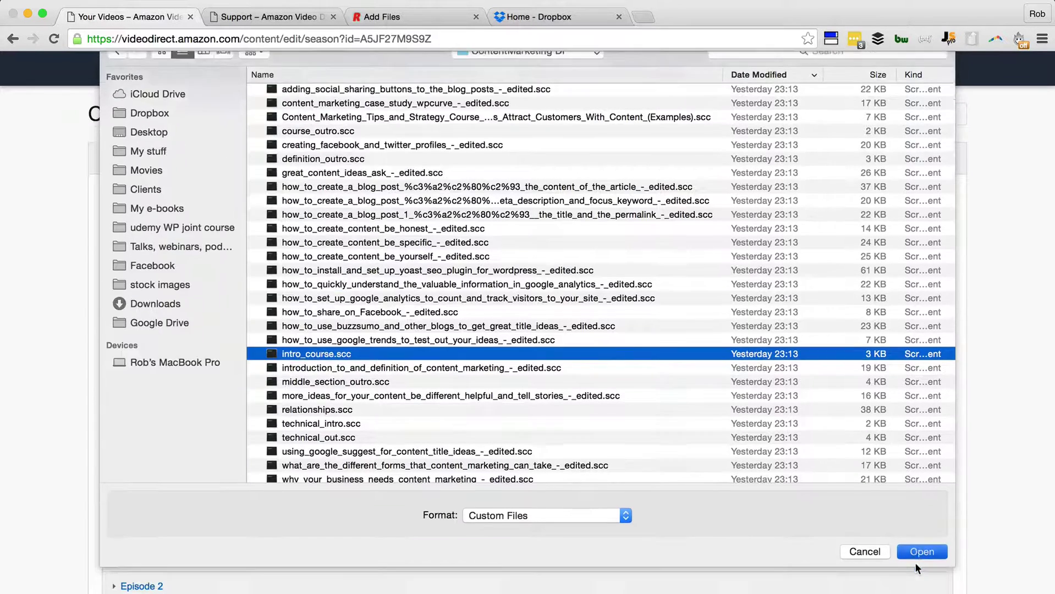
{"action": "left_click", "coordinate": [915, 564]}
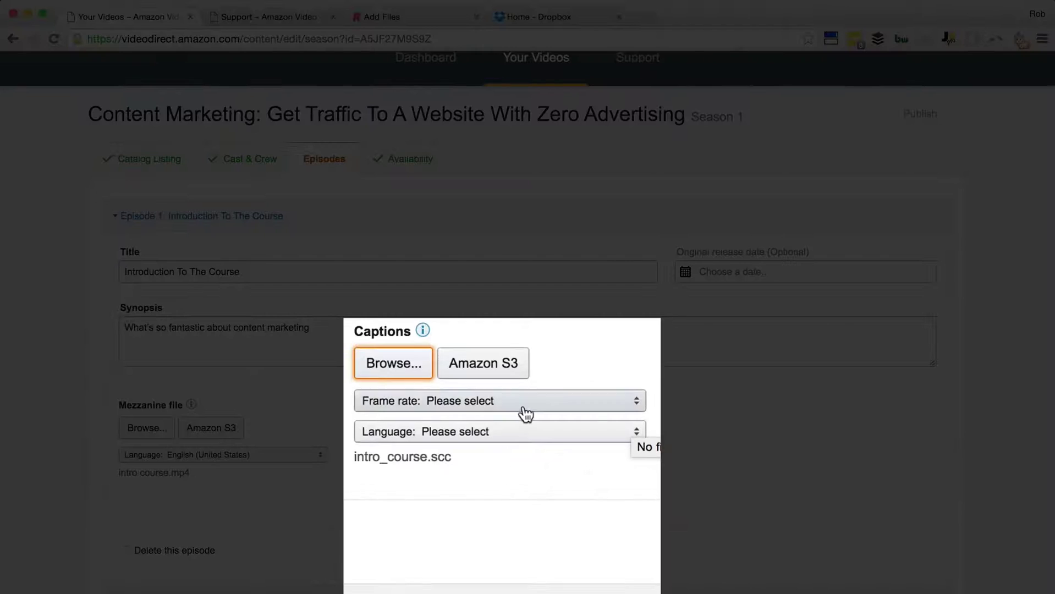
Set the caption frame rate to 29.97 fps
{"action": "left_click", "coordinate": [514, 456]}
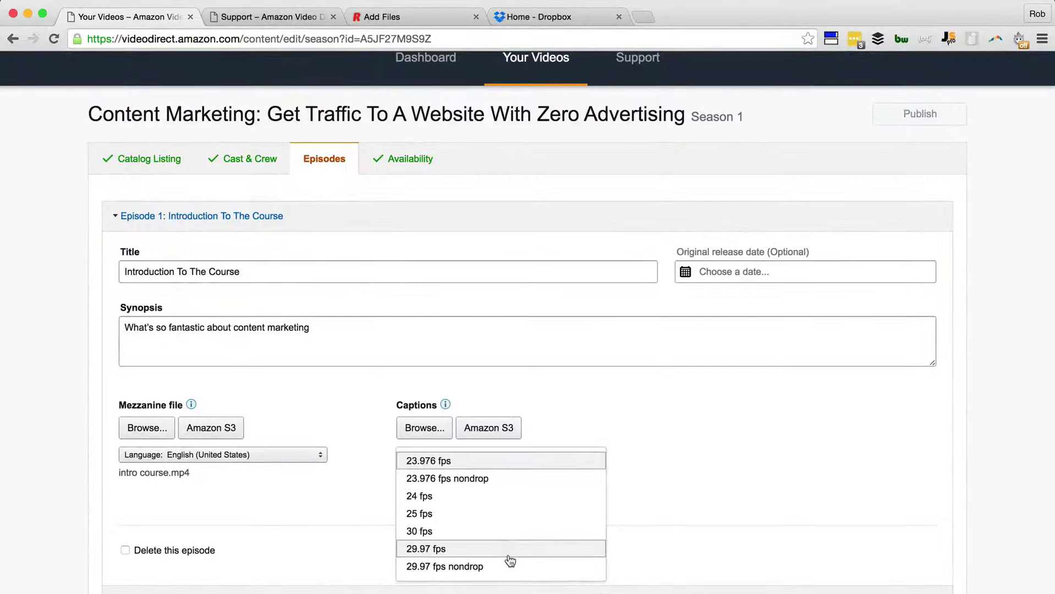
{"action": "left_click", "coordinate": [510, 549]}
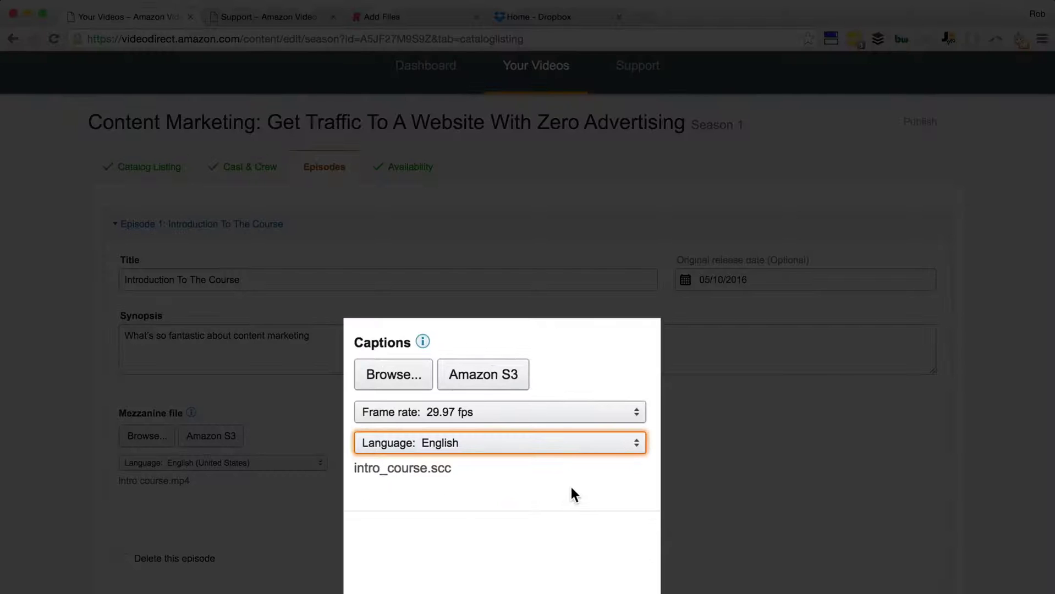
{"action": "scroll", "coordinate": [358, 543], "scroll_direction": "down", "scroll_amount": 2}
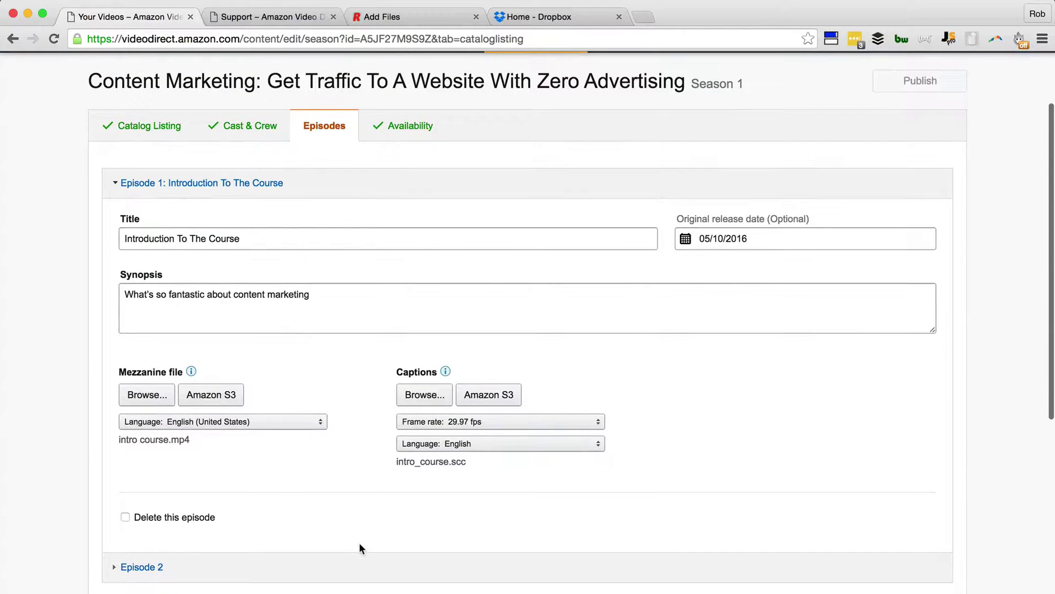
Save Season 1 and check for the 'Your season was saved successfully' banner
{"action": "scroll", "coordinate": [359, 545], "scroll_direction": "down", "scroll_amount": 3}
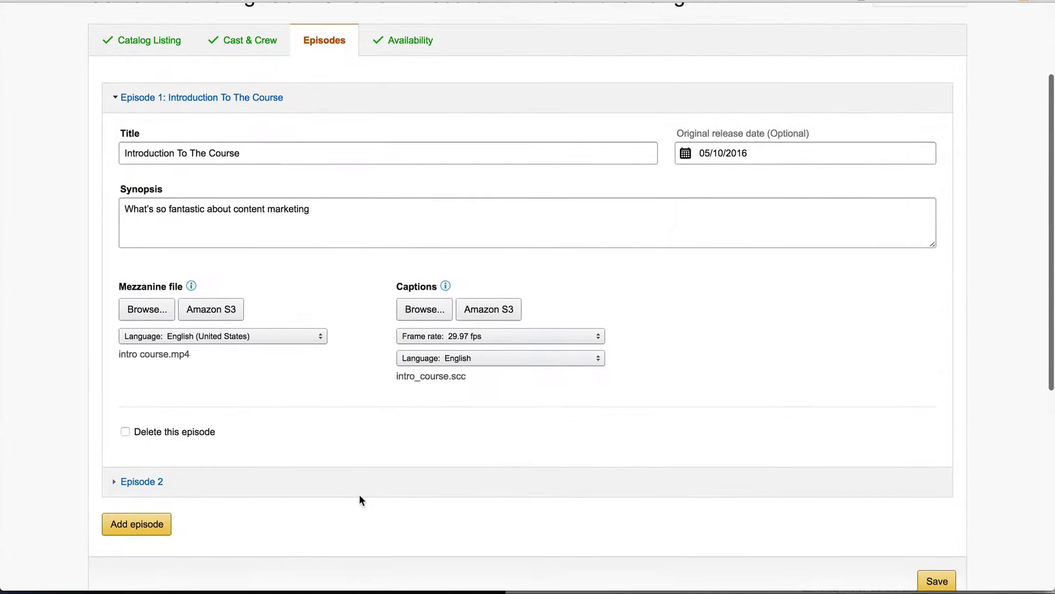
{"action": "scroll", "coordinate": [363, 497], "scroll_direction": "down", "scroll_amount": 1}
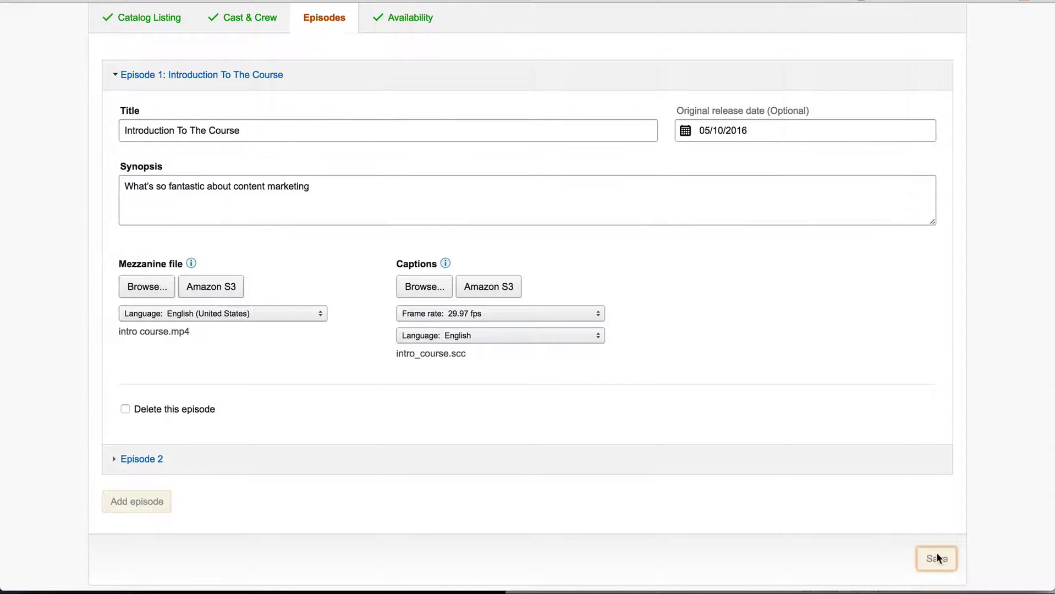
{"action": "left_click", "coordinate": [936, 557]}
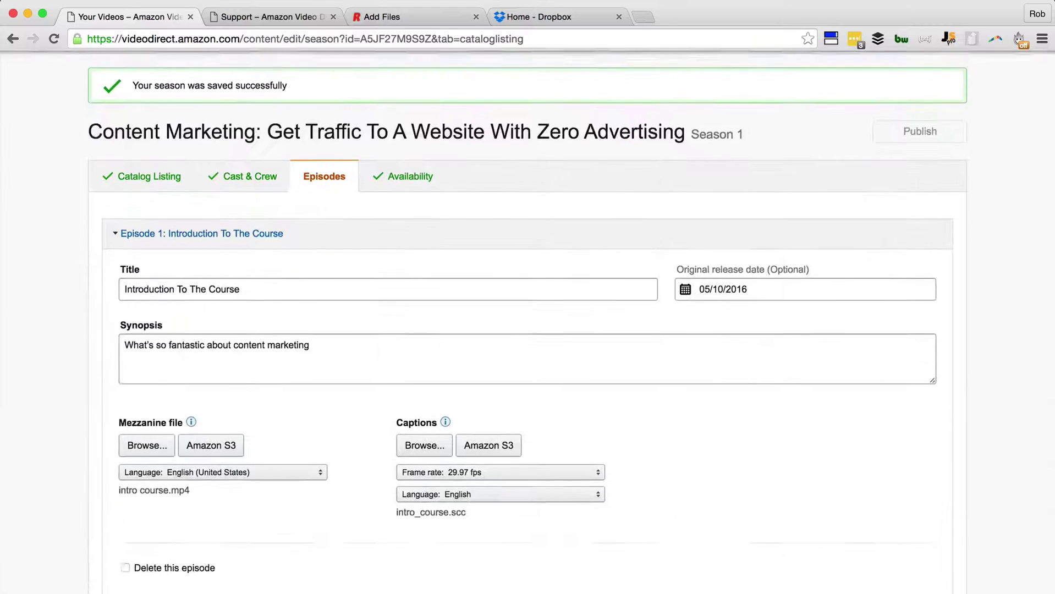
{"action": "scroll", "coordinate": [539, 559], "scroll_direction": "down", "scroll_amount": 5}
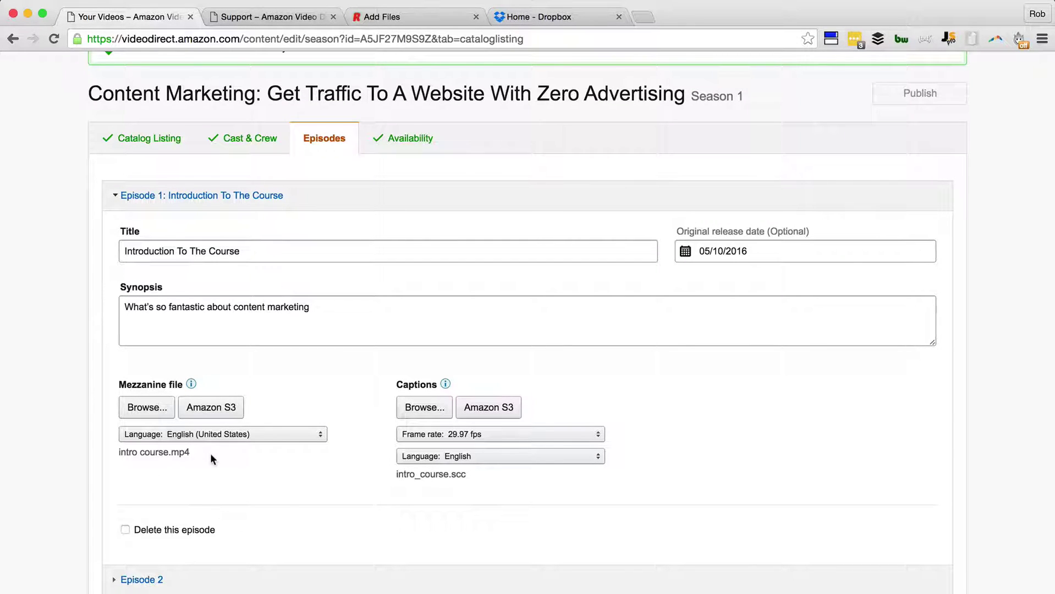
{"action": "scroll", "coordinate": [210, 453], "scroll_direction": "down", "scroll_amount": 5}
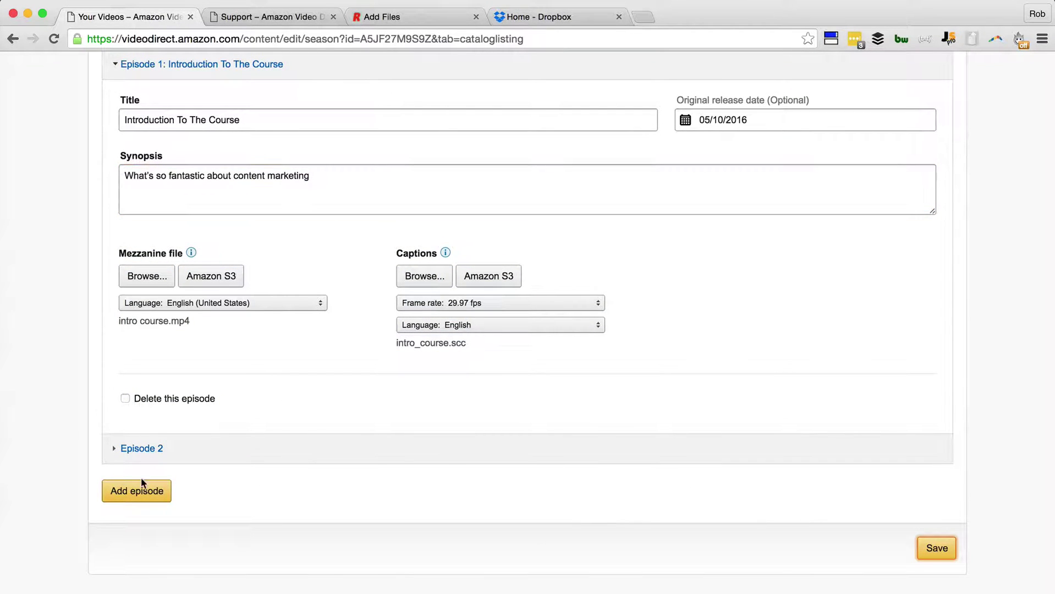